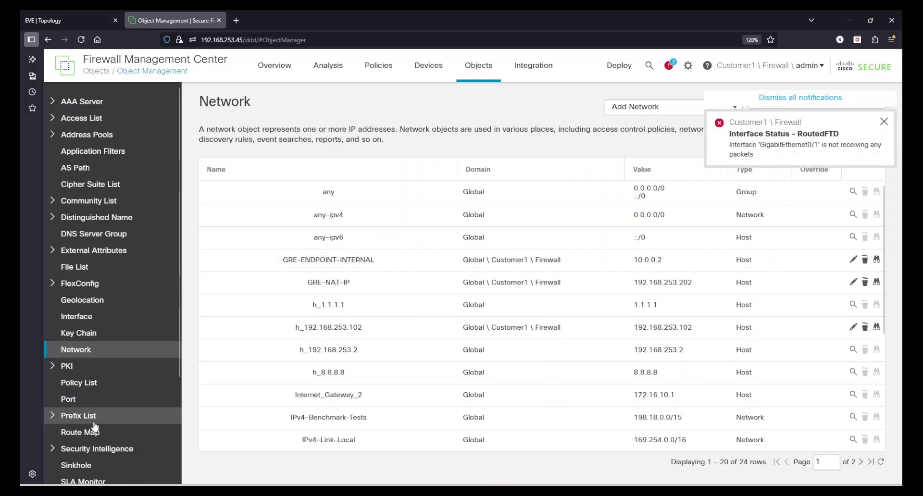
Step: Create a new tunnel zone named TunnelZone in the object management
scroll(128, 417, "down", 3)
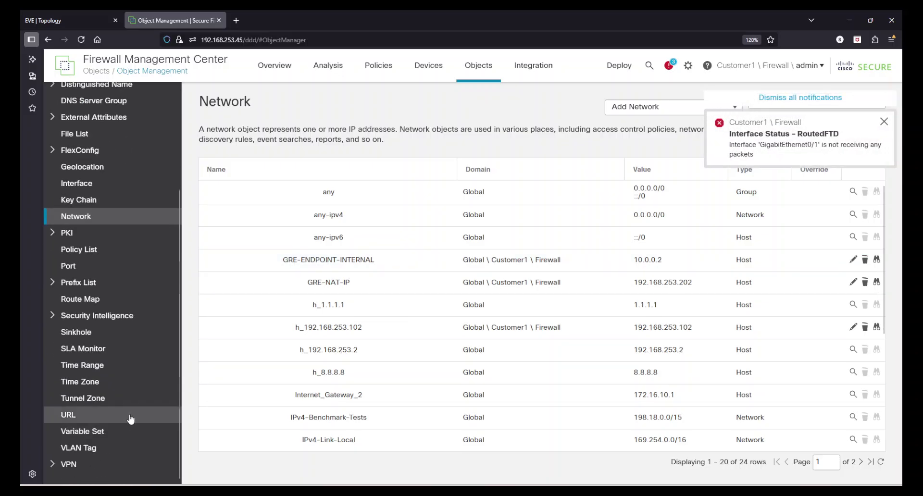
left_click(103, 400)
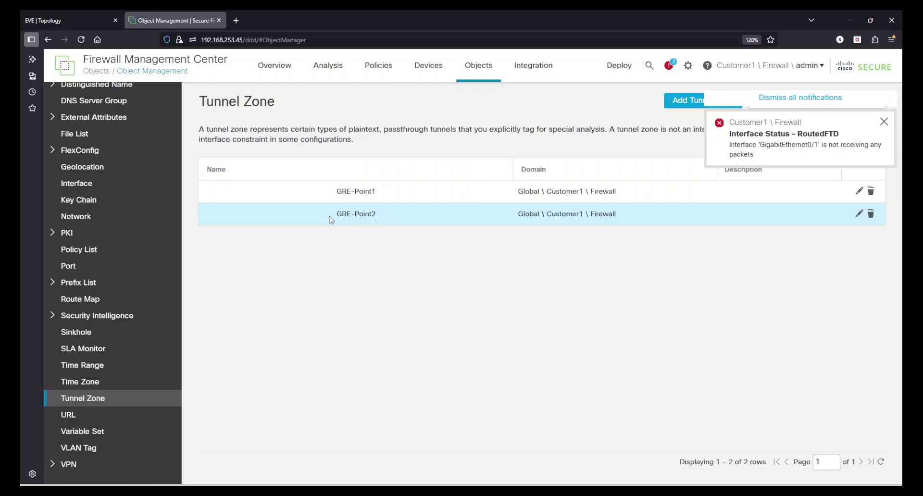
left_click(884, 122)
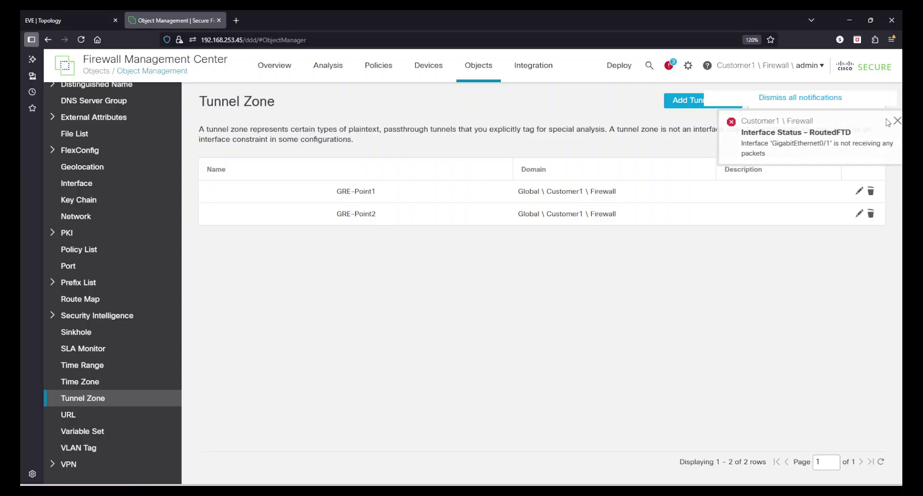
left_click(680, 103)
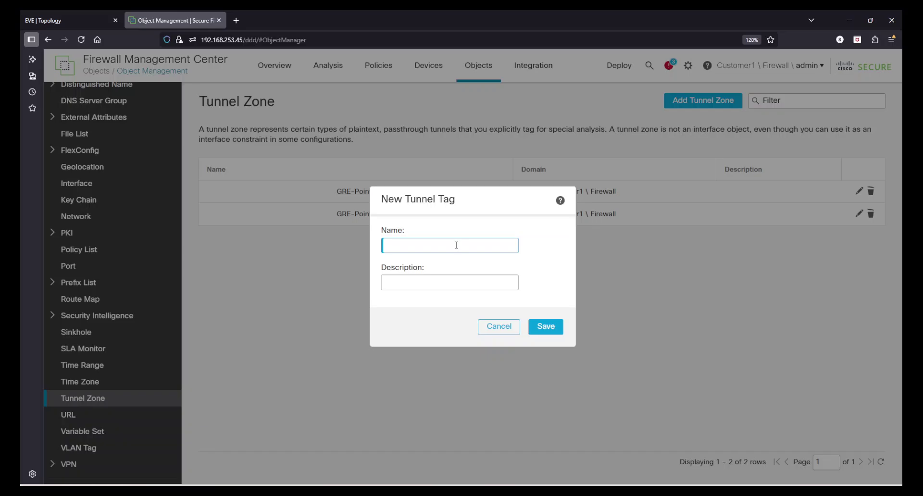
left_click(533, 332)
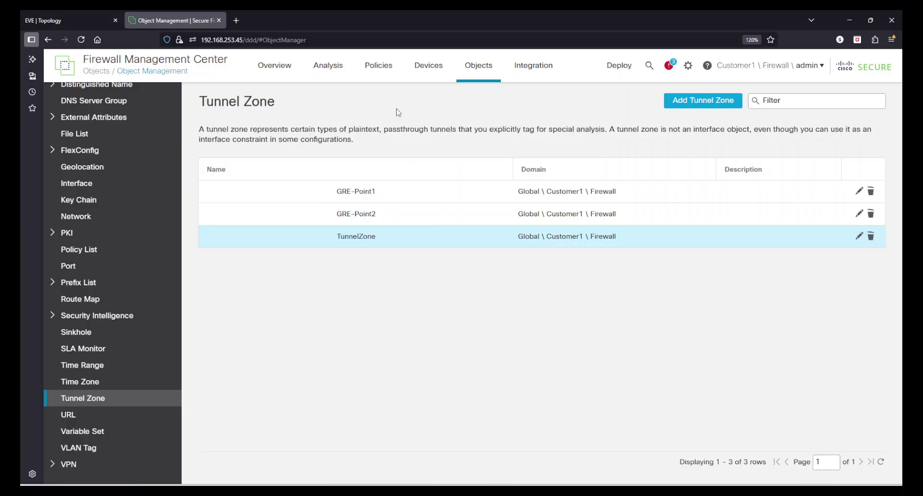
Step: Start a tunnel rule named TunnelZone in the RoutedFTDPre-Filter prefilter policy and assign it the tunnel zone TunnelZone
left_click(378, 66)
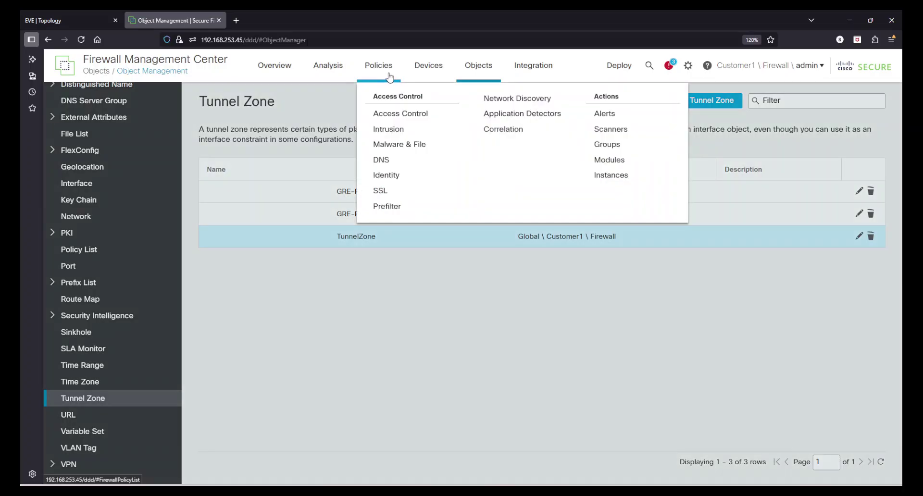
left_click(385, 206)
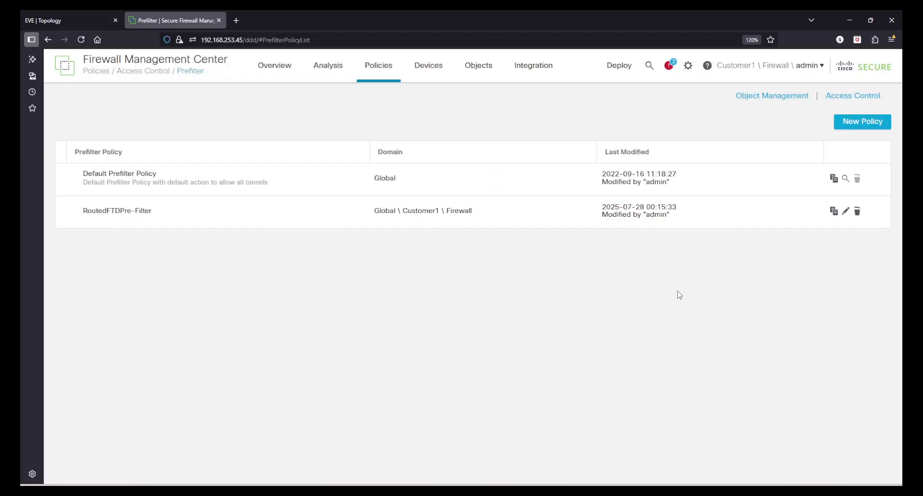
left_click(845, 211)
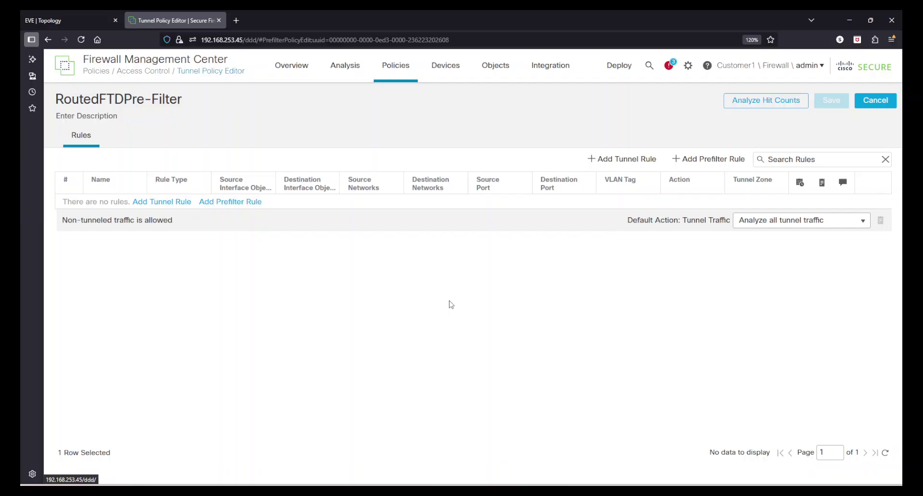
left_click(160, 202)
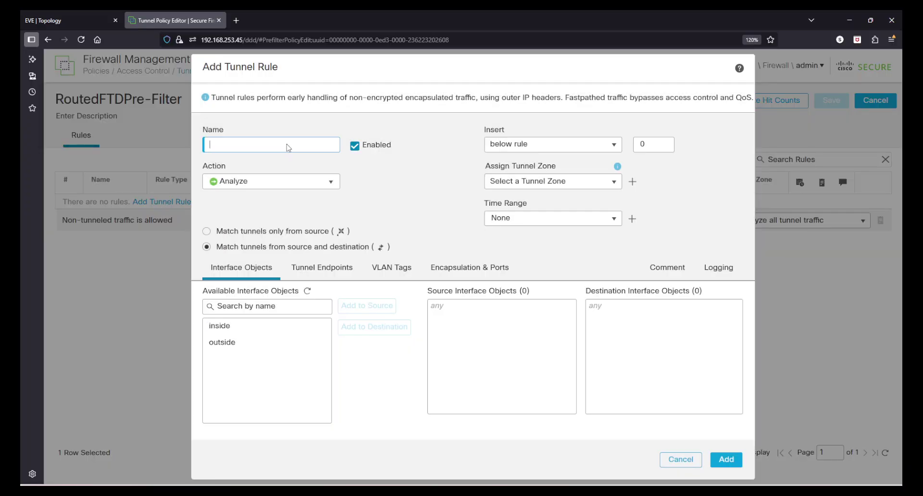
type("TunnelZone")
left_click(523, 182)
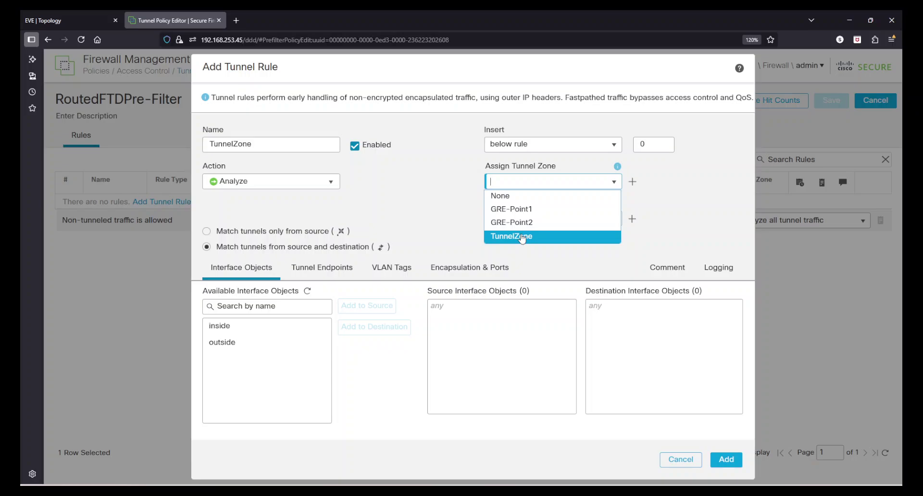
left_click(521, 237)
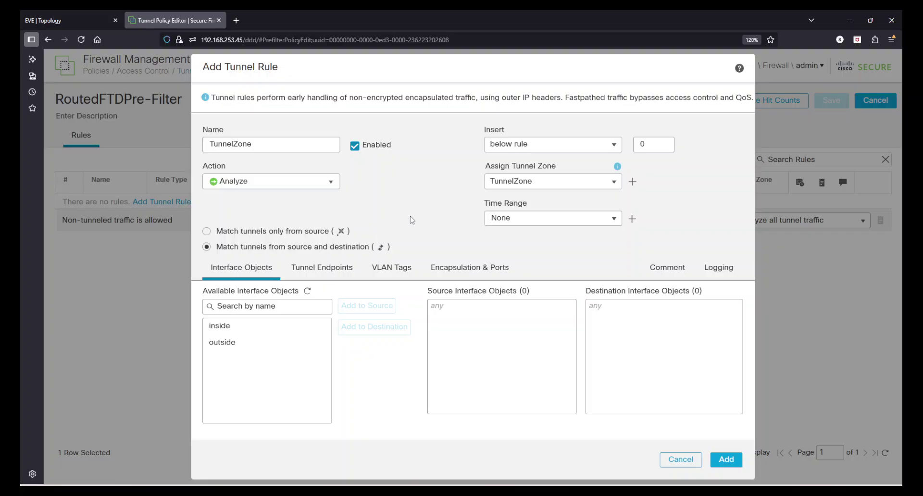
Step: Set the rule's source interface object to inside and destination to outside, matching tunnels from source and destination
left_click(230, 232)
left_click(272, 326)
left_click(365, 305)
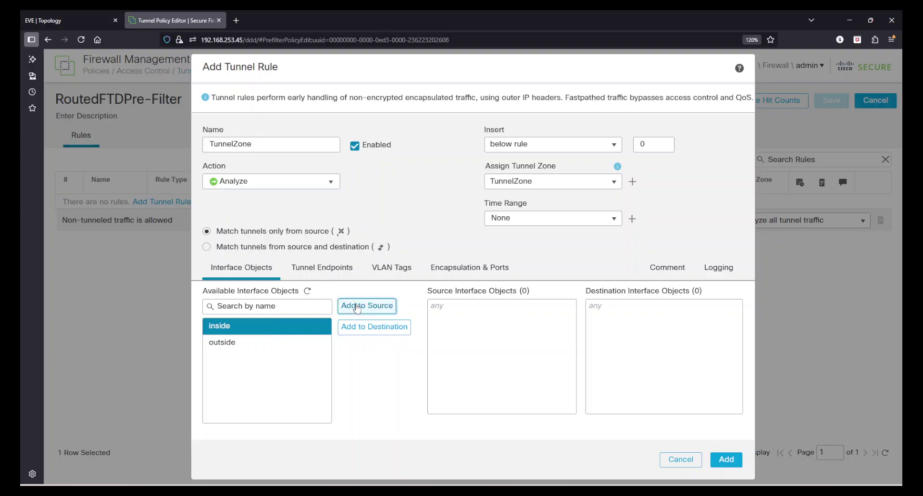
left_click(288, 341)
left_click(382, 328)
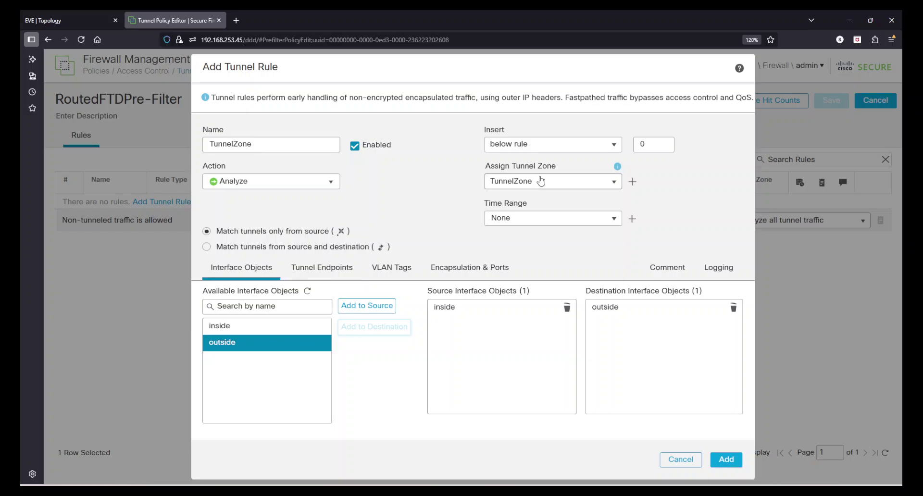
mouse_move(541, 181)
left_click(207, 247)
mouse_move(544, 185)
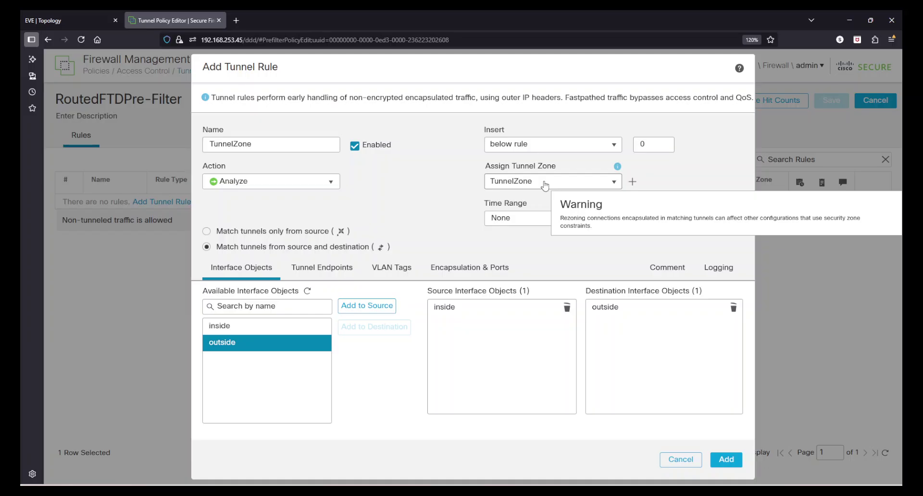
Step: Add 10.0.0.2 as the tunnel rule's source tunnel endpoint
left_click(320, 275)
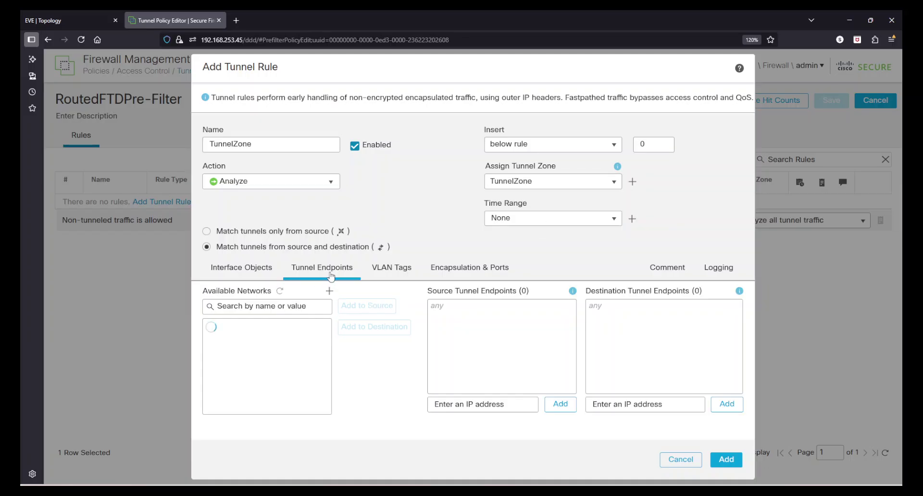
left_click(490, 403)
type("g")
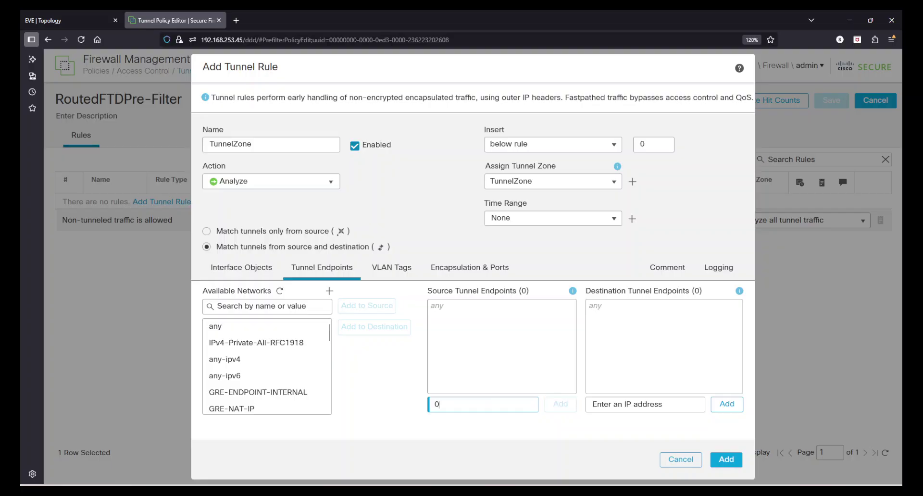
key("BackSpace")
type("10.0.0.2")
left_click(560, 404)
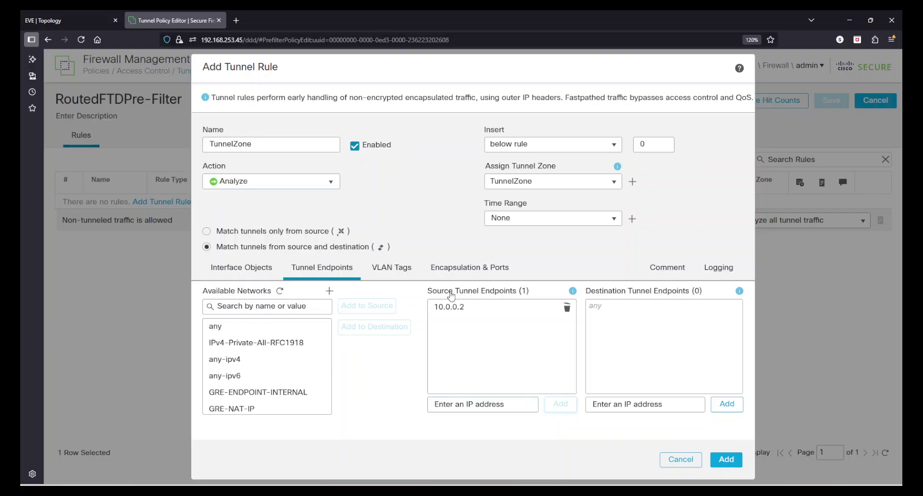
Step: Look up R11's outside address in the EVE topology and add 192.168.253.150 as the rule's destination tunnel endpoint
left_click(67, 20)
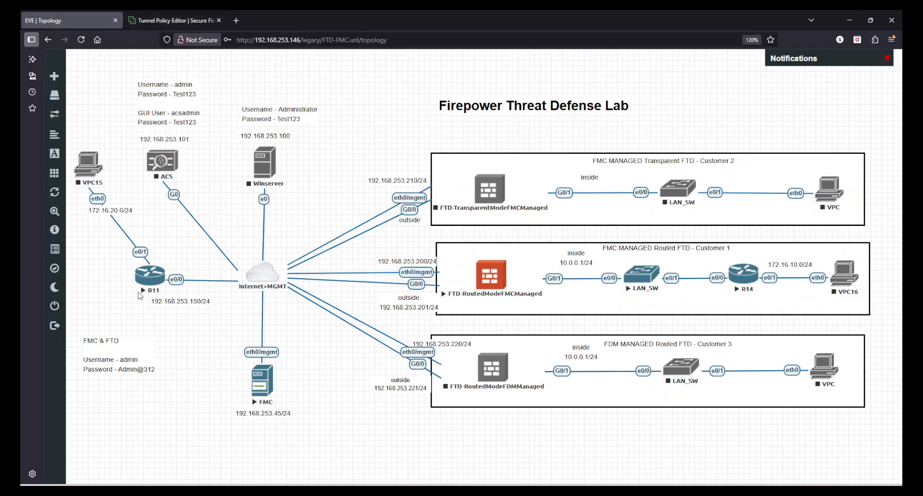
left_click(182, 21)
left_click(617, 404)
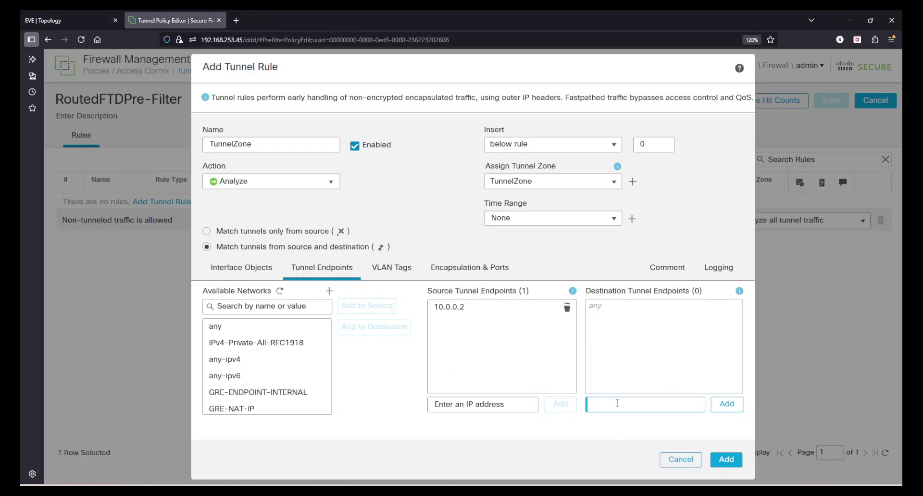
type("192.168.253.150")
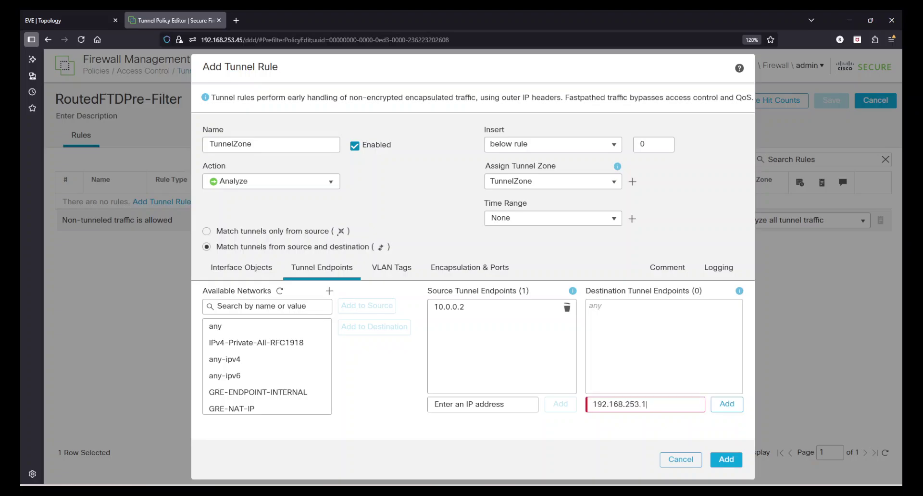
left_click(726, 405)
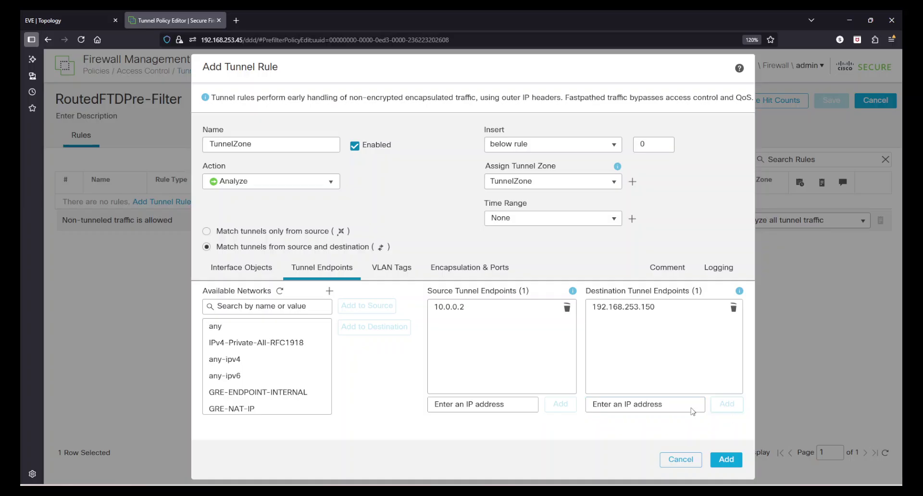
Step: Enable GRE as the tunnel rule's encapsulation protocol
left_click(398, 275)
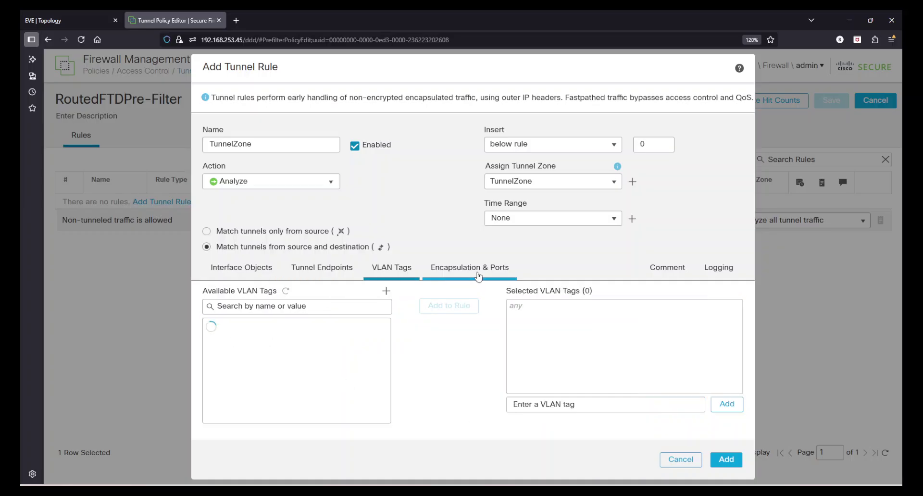
left_click(477, 275)
left_click(212, 317)
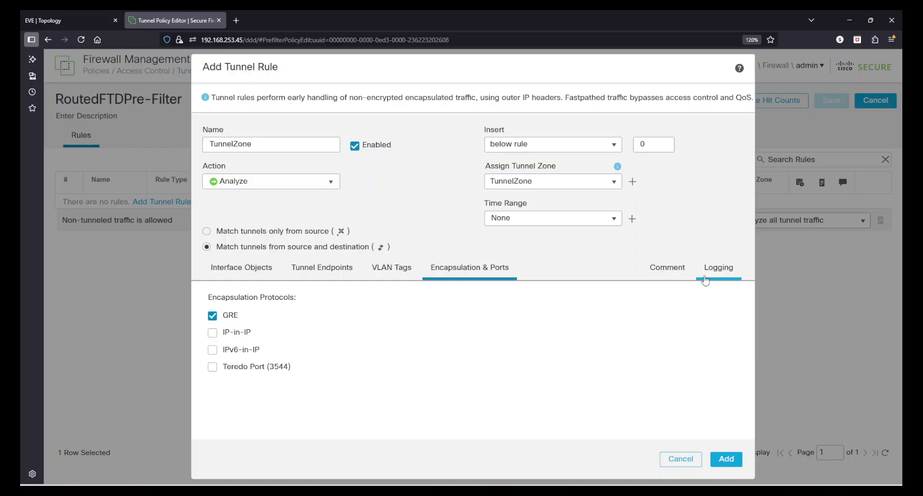
Step: Review the rule's logging options and interface objects, add the rule, and save the prefilter policy
left_click(677, 274)
left_click(720, 269)
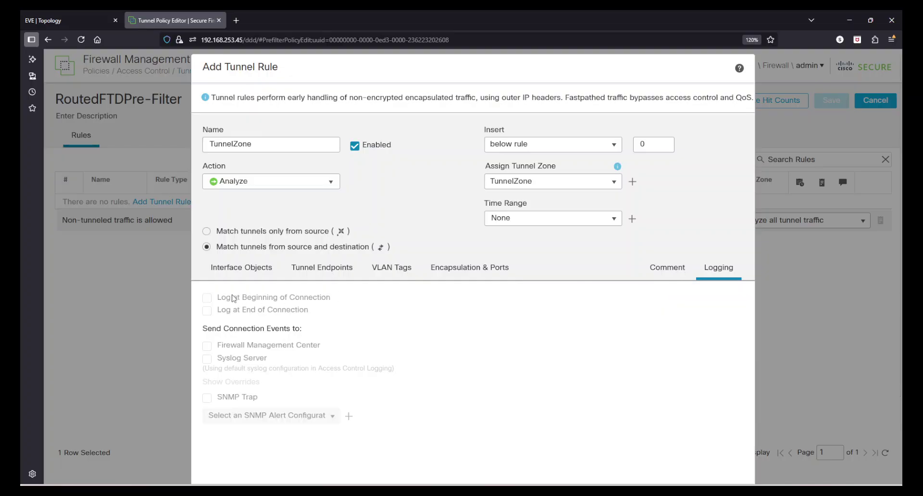
left_click_drag(231, 297, 280, 363)
left_click(419, 378)
left_click(235, 270)
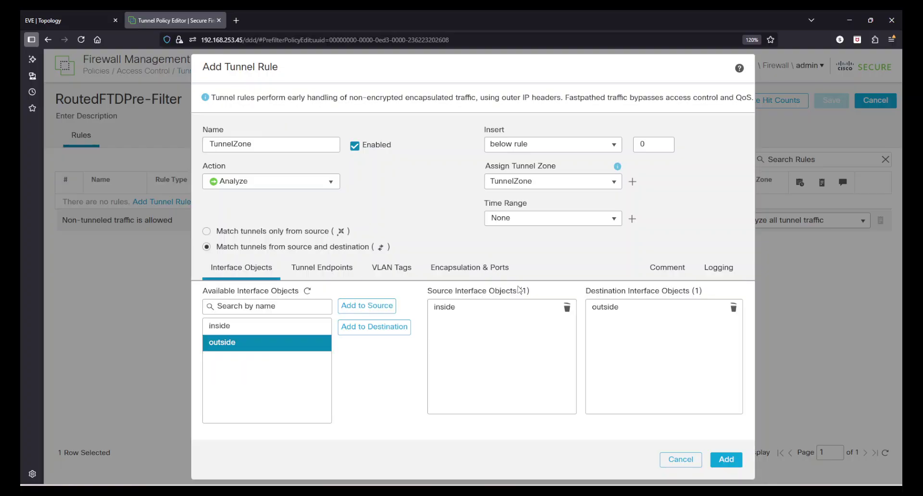
left_click(736, 462)
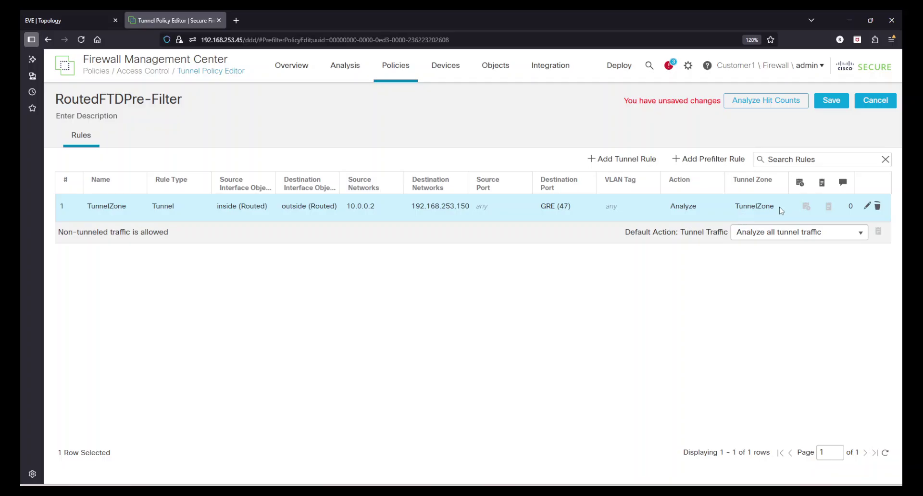
left_click(830, 101)
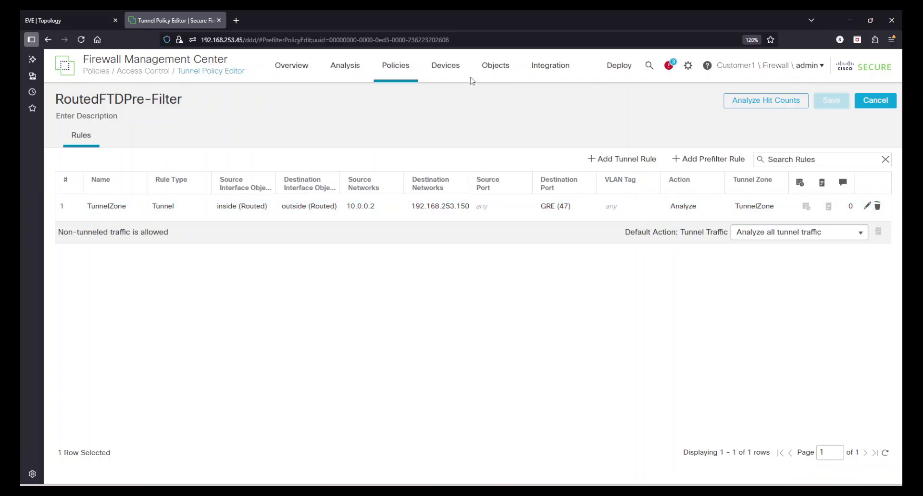
Step: Start a new rule in RoutedFTD_Access_Control_Policy, inserted above rule 1
mouse_move(395, 66)
left_click(408, 117)
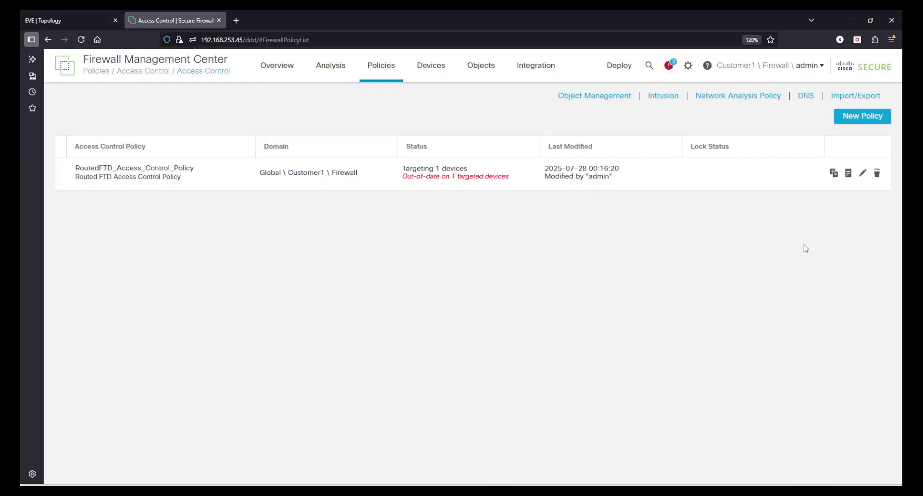
left_click(862, 173)
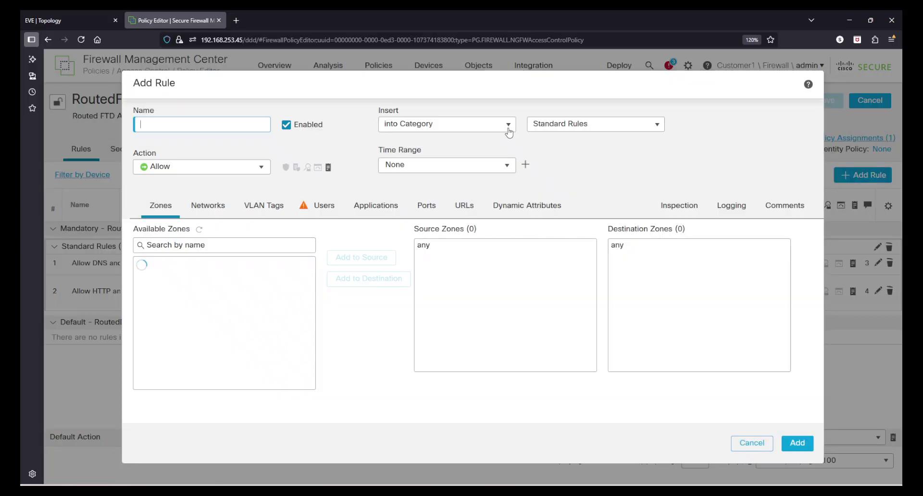
left_click(506, 127)
left_click(414, 191)
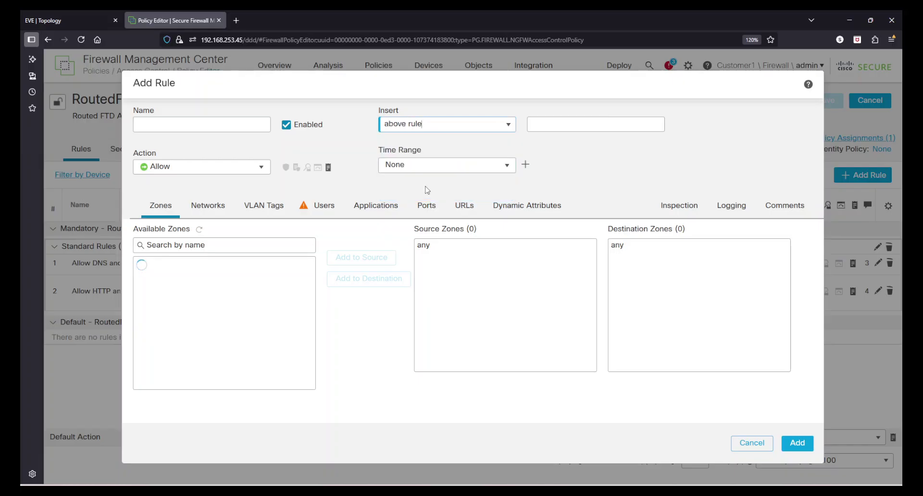
left_click(538, 125)
type("1")
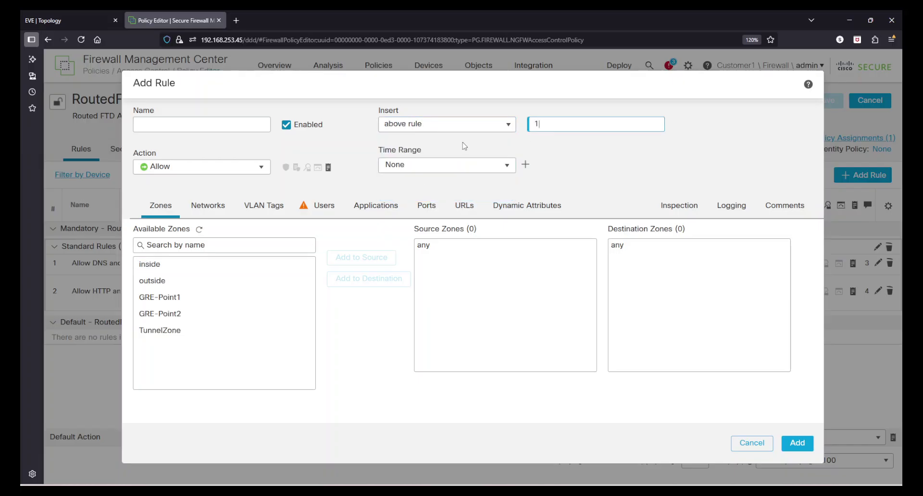
Step: Name the access control rule TunnelZoneTraffic and add TunnelZone as its source zone
left_click(223, 124)
type("TunnelZpm")
key("BackSpace")
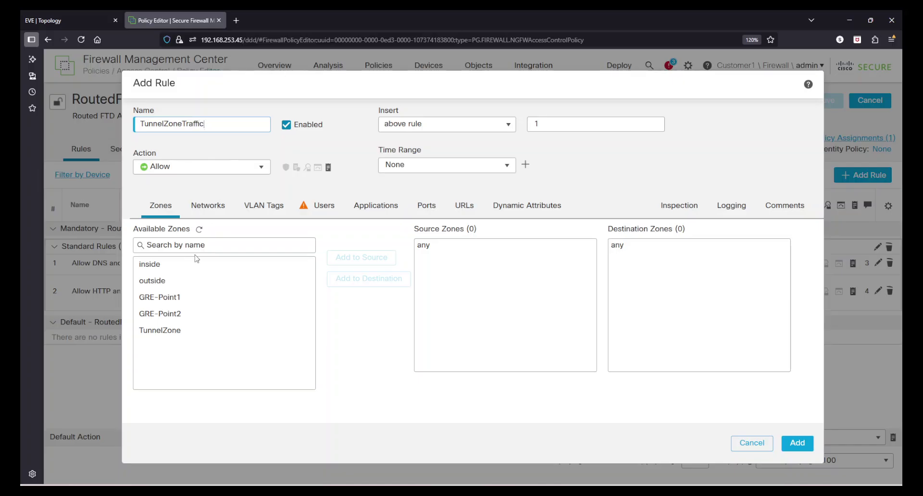
left_click(195, 333)
left_click(355, 257)
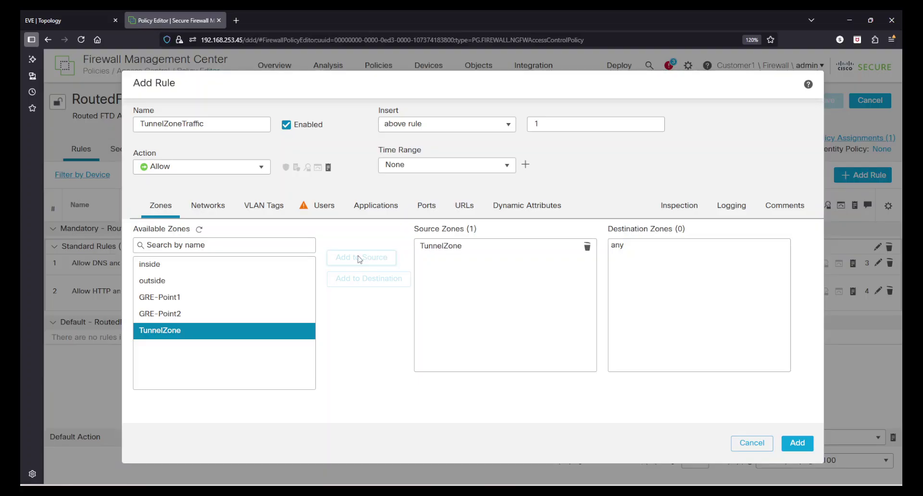
Step: Examine the lab topology in EVE for the tunnel traffic path and return to the access control rule in Firewall Management Center
left_click(453, 246)
left_click(28, 20)
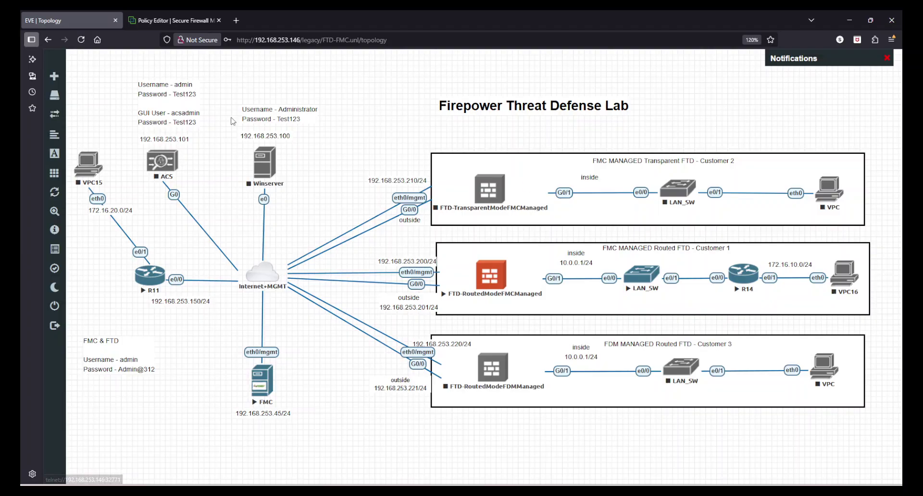
left_click(169, 17)
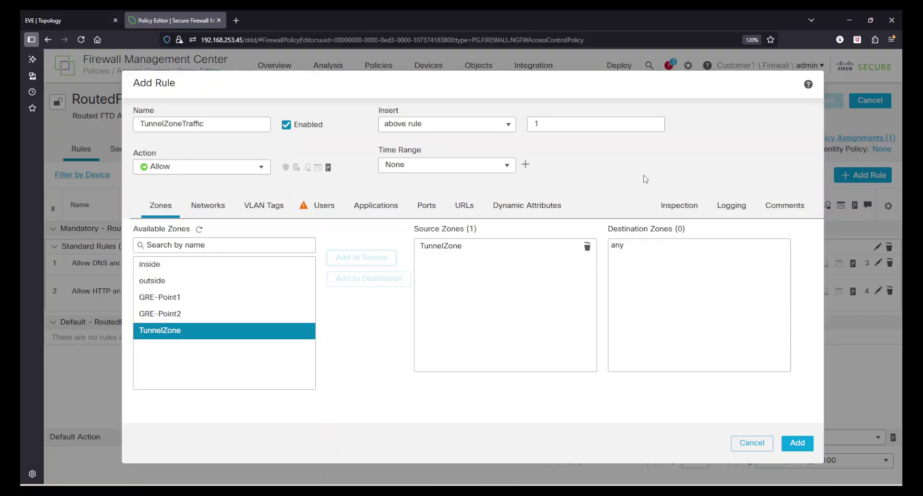
Step: Add 172.16.255.1 and 172.16.255.2 as source networks of the TunnelZoneTraffic rule
left_click(227, 215)
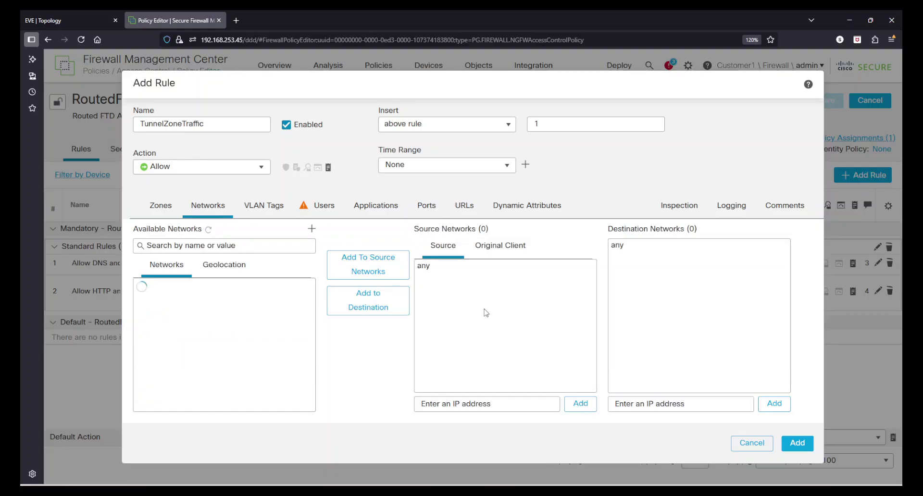
left_click(499, 404)
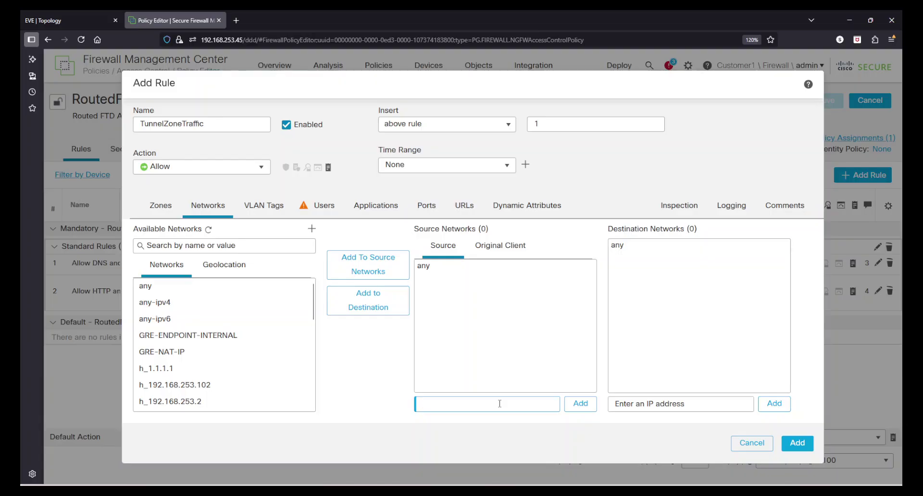
type("172")
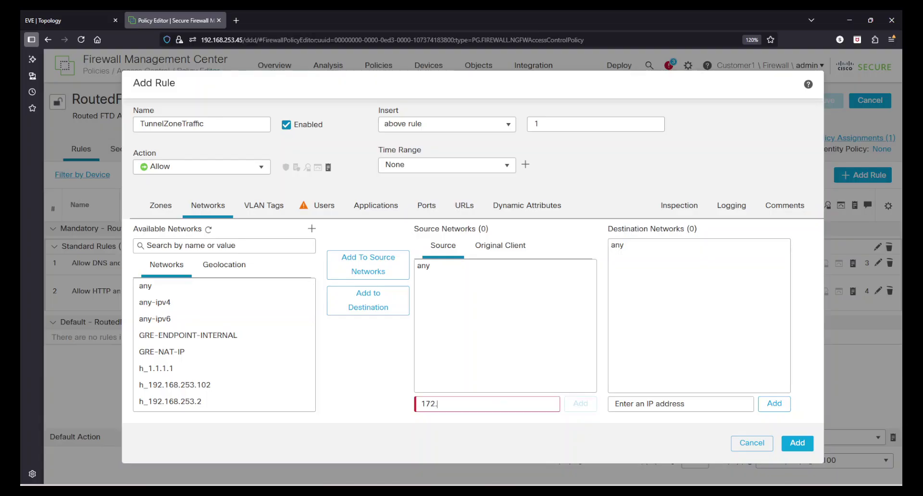
type(".16.255.1")
left_click_drag(472, 403, 356, 402)
key("ctrl+c")
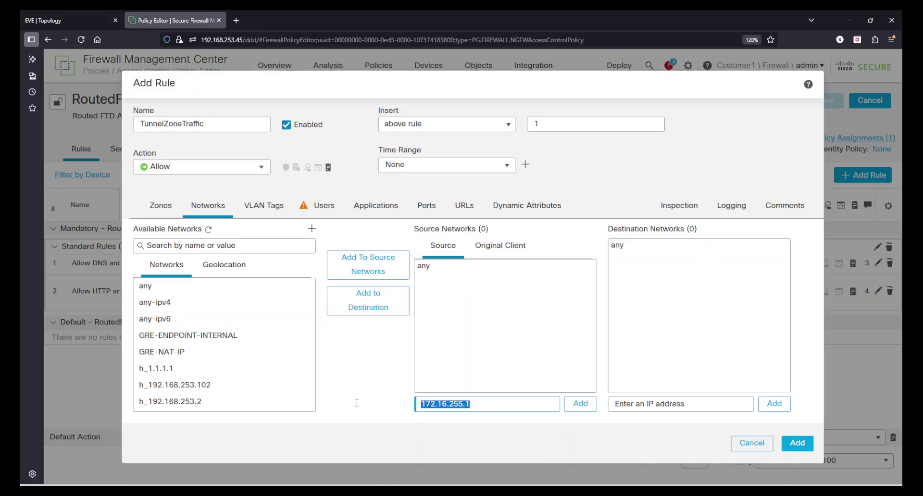
left_click(580, 403)
left_click(515, 402)
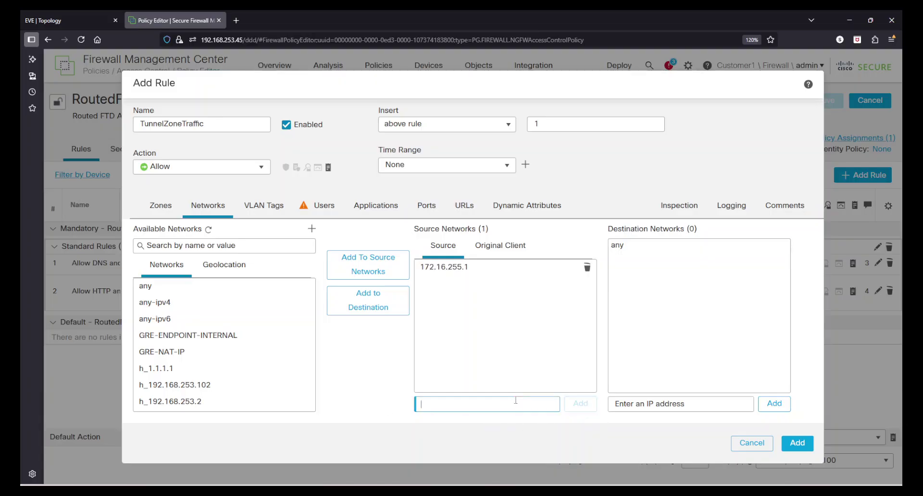
key("ctrl+v")
key("BackSpace")
type("2")
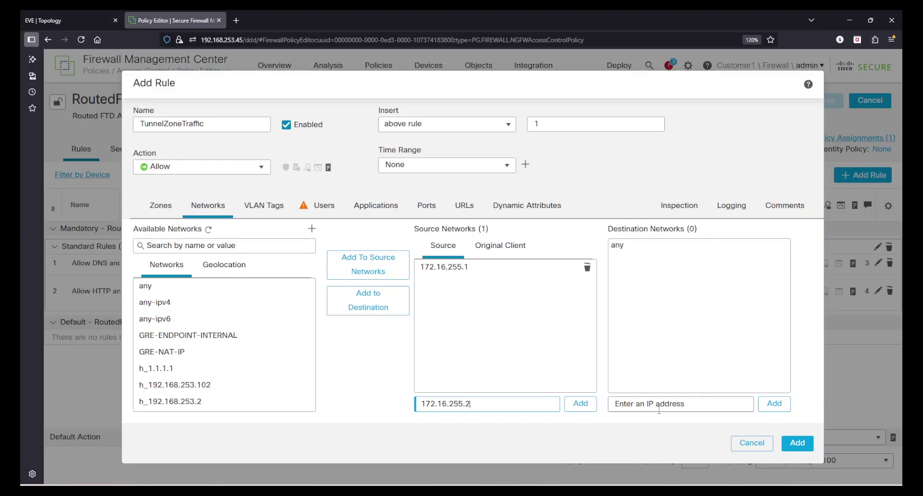
left_click(574, 408)
Step: Add 172.16.255.1 and 172.16.255.2 as destination networks of the TunnelZoneTraffic rule
left_click(659, 404)
key("ctrl+v")
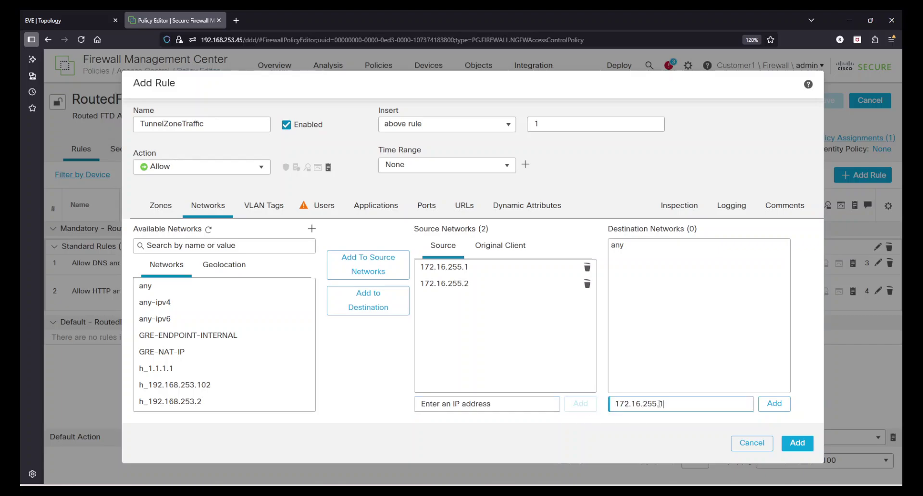
left_click(773, 404)
left_click(665, 403)
key("ctrl+v")
left_click(774, 404)
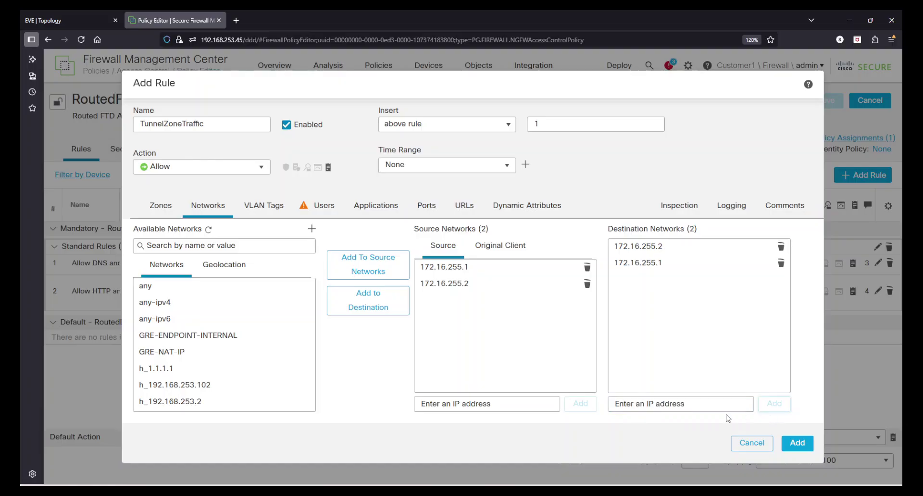
Step: Enable logging at the end of the connection for the TunnelZoneTraffic rule
left_click(469, 208)
left_click(505, 210)
left_click(801, 207)
left_click(731, 206)
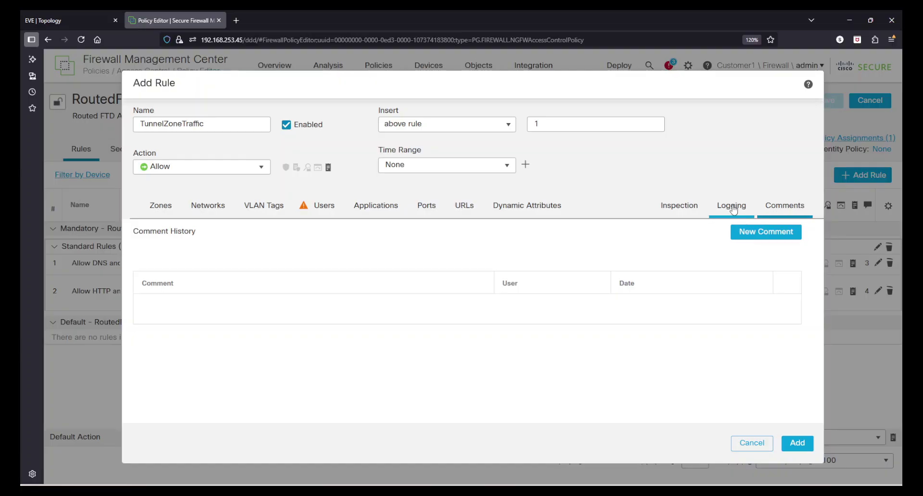
left_click(679, 206)
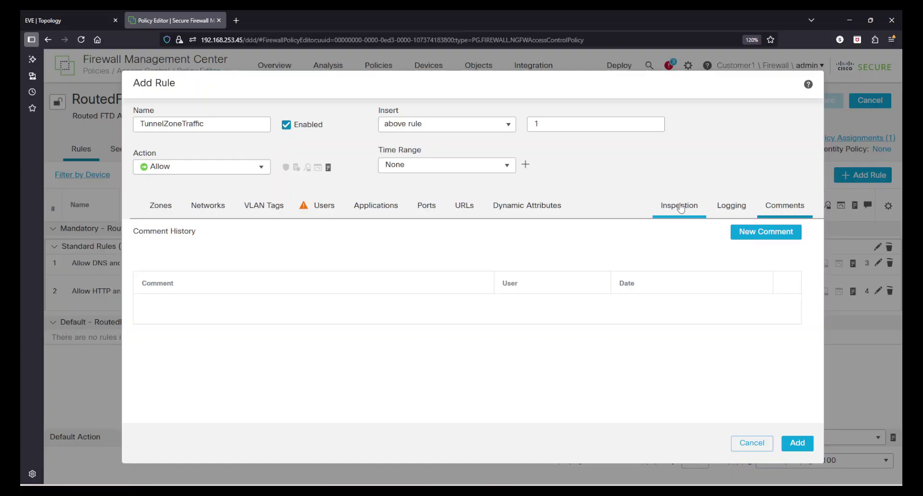
left_click(735, 212)
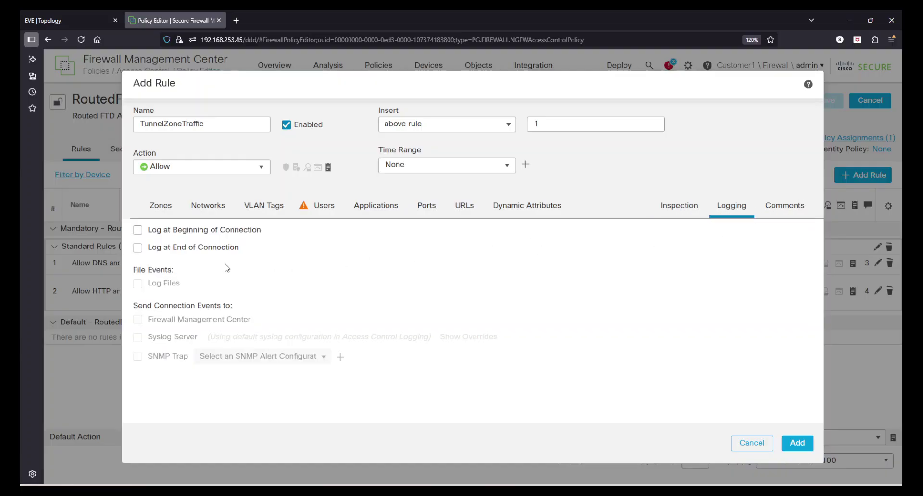
left_click(137, 247)
Step: Add the rule to the access control policy with the change description "Tunnel Zone Rule" and dismiss the naming error
left_click(805, 446)
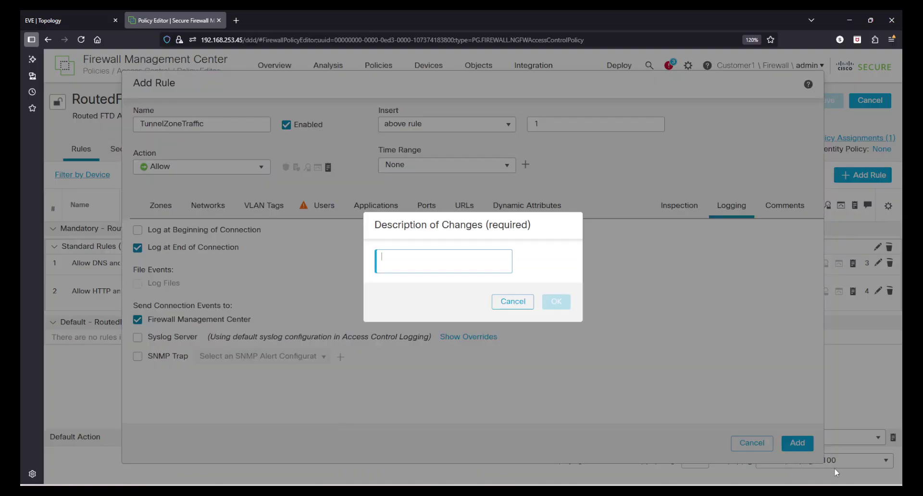
left_click(436, 258)
type("Tunnel")
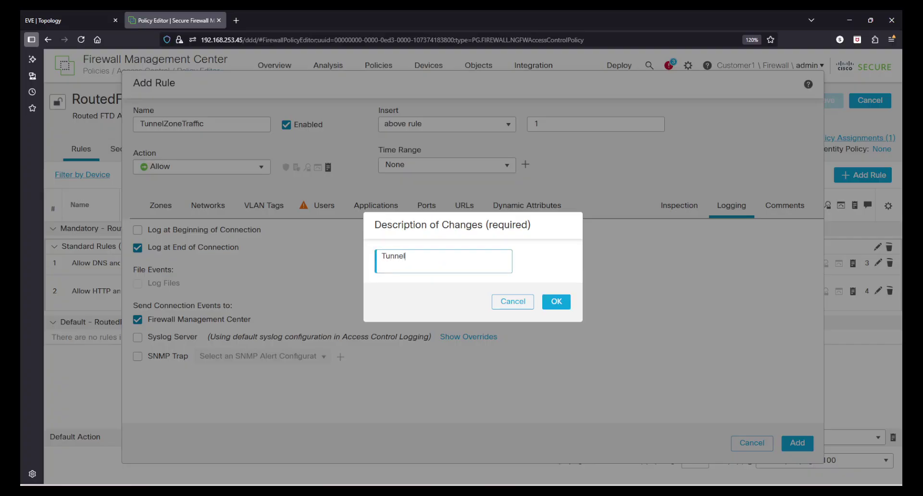
type("Zone Rule")
left_click(556, 302)
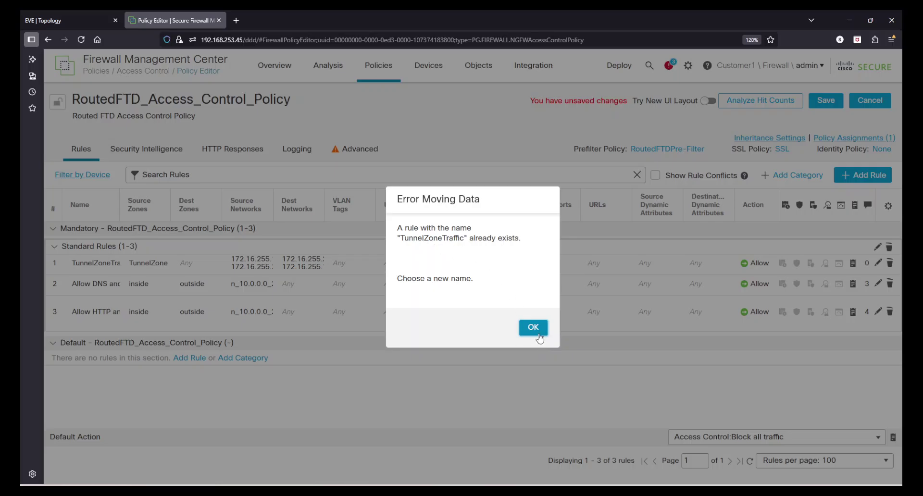
left_click(538, 327)
Step: Rename the first mandatory rule to TunnelZoneTraffic-Test and save it with the change description "Rule change"
left_click(878, 262)
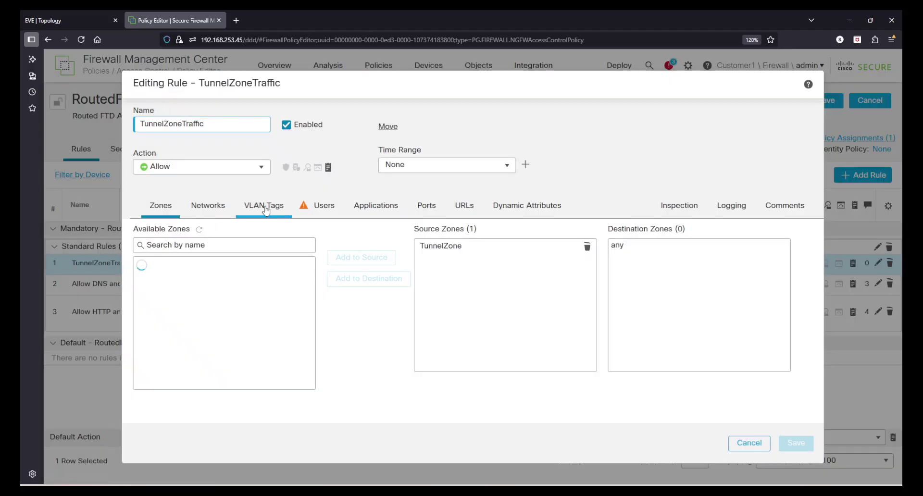
left_click(212, 123)
type("-Test")
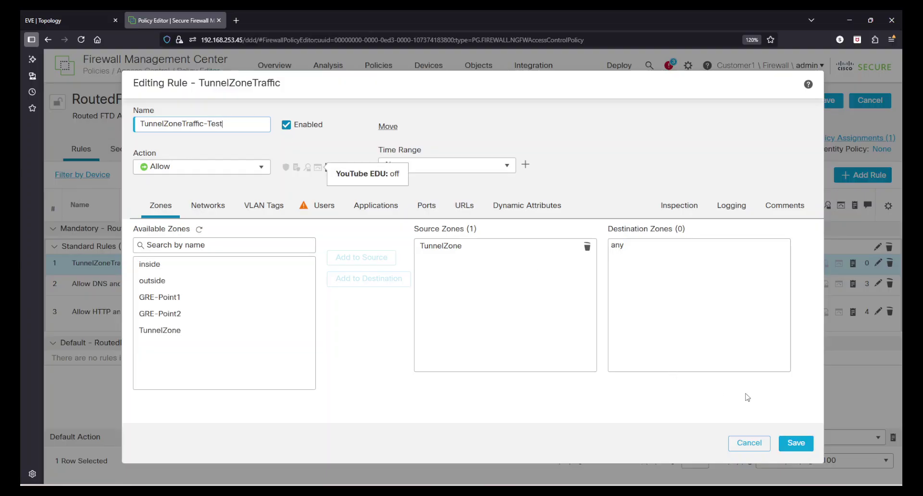
left_click(798, 450)
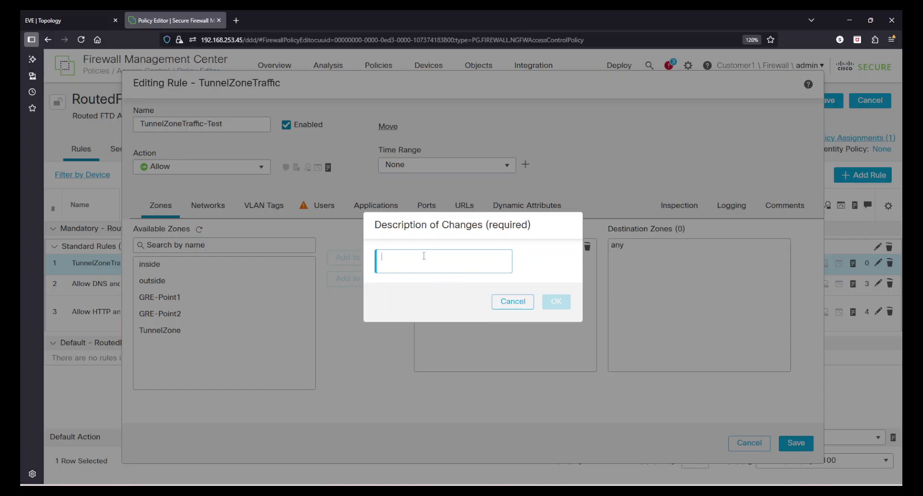
type("Rule change")
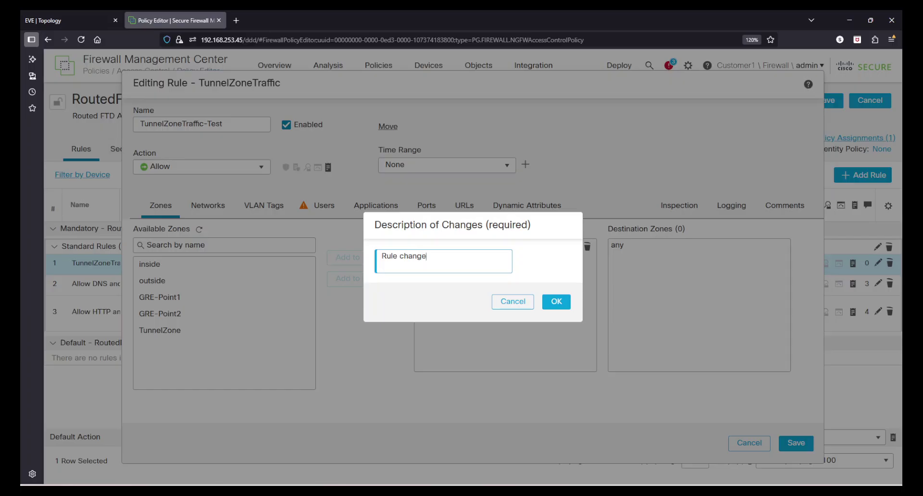
left_click(555, 302)
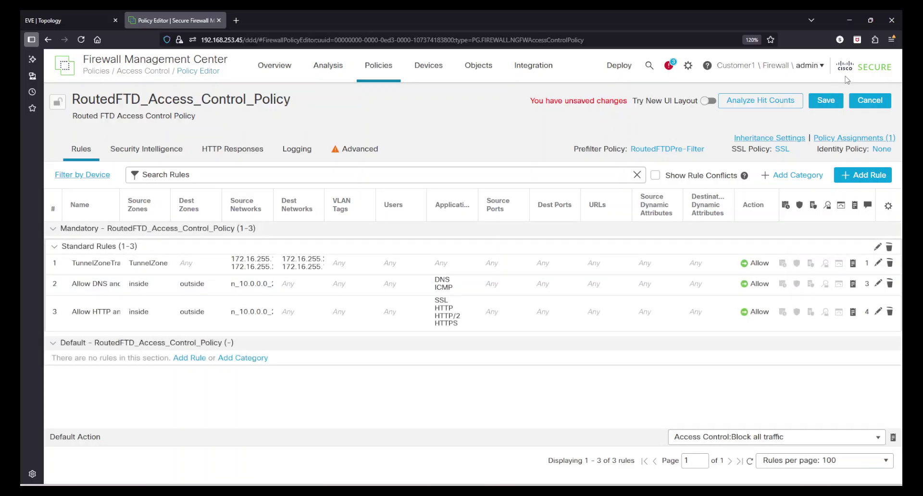
Step: Save RoutedFTD_Access_Control_Policy and deploy the pending changes to the RoutedFTD device
left_click(825, 101)
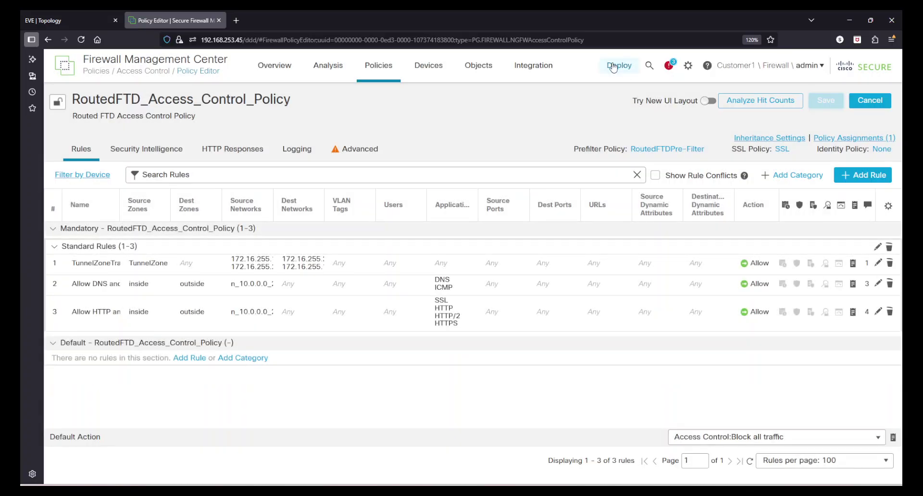
left_click(613, 67)
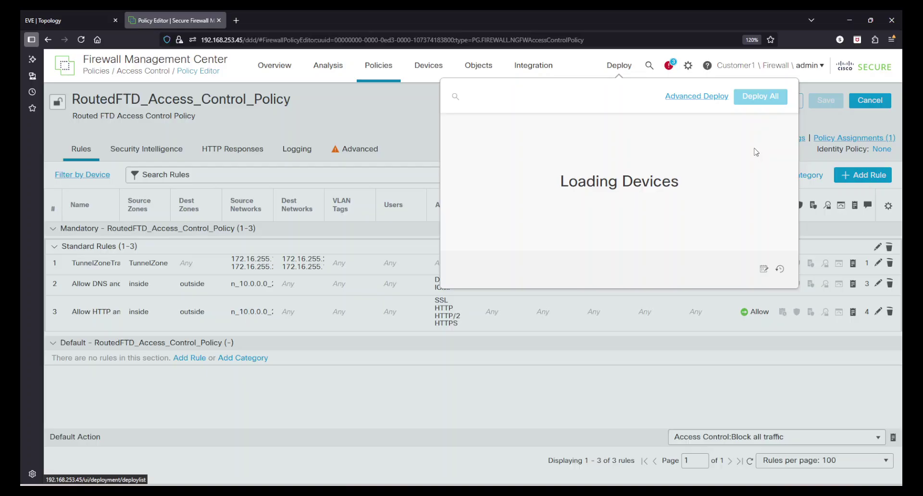
left_click_drag(609, 184, 651, 186)
left_click(659, 196)
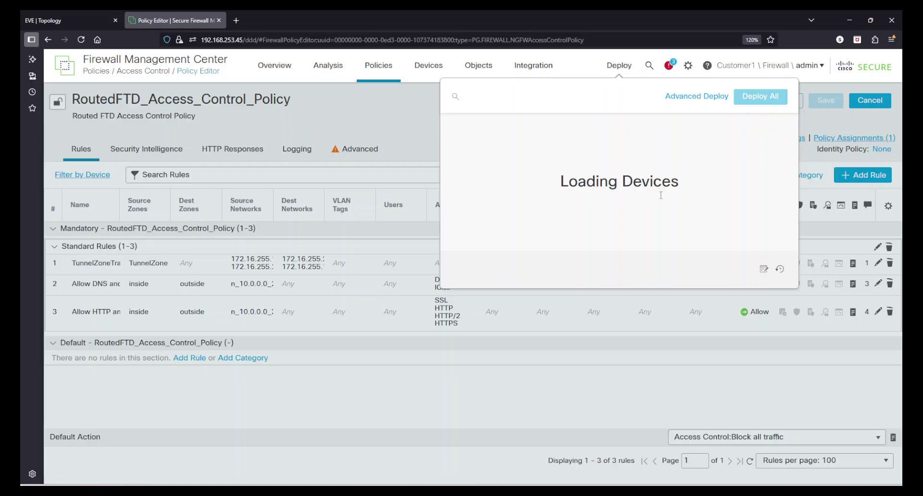
left_click(786, 122)
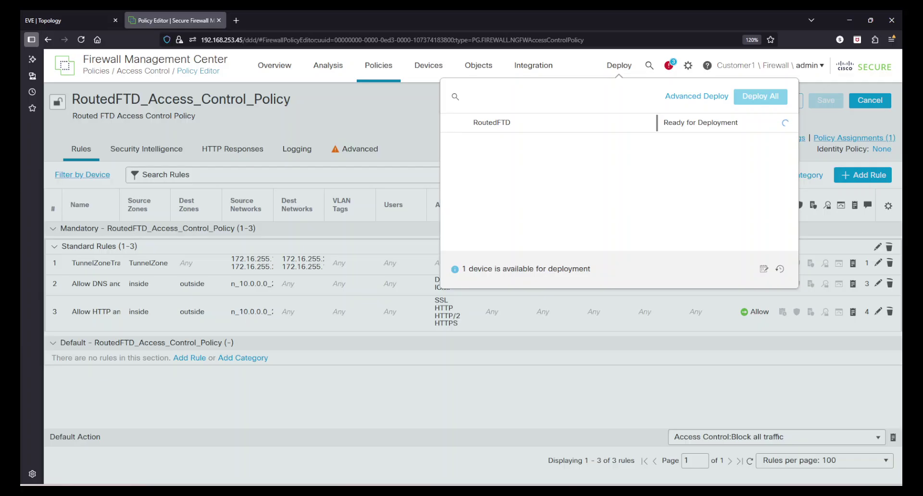
Step: Switch to the EVE topology, open router R14's console with putty.exe and bring up its command prompt
left_click(72, 20)
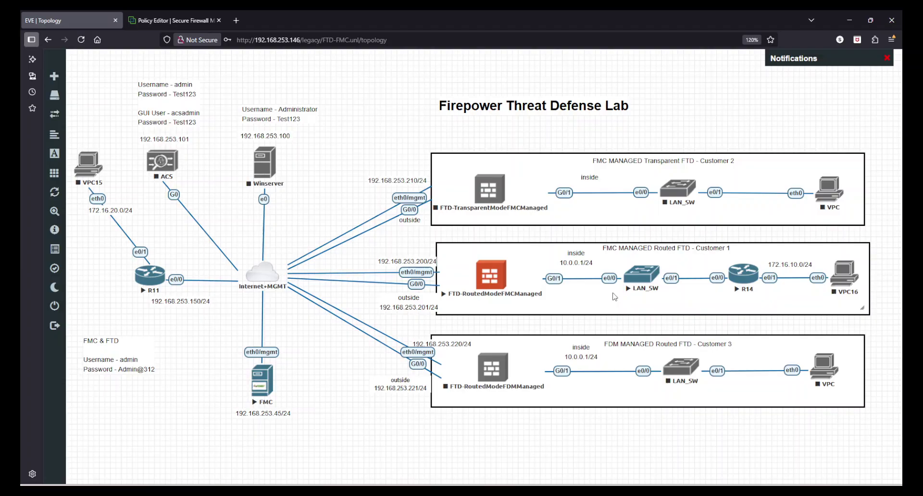
left_click(745, 279)
left_click(493, 165)
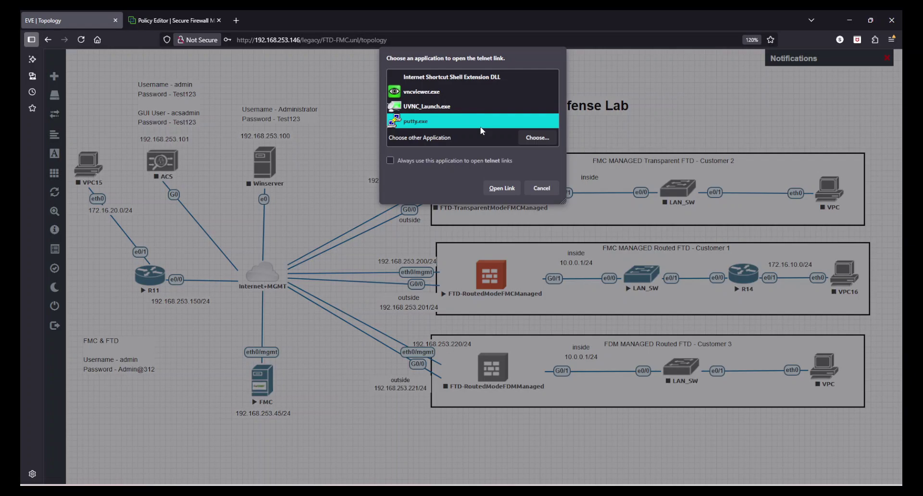
left_click(502, 188)
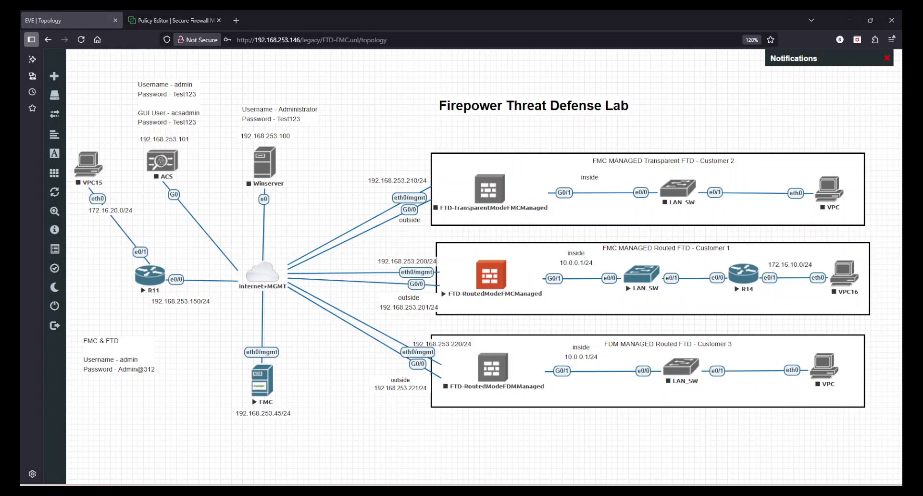
left_click_drag(584, 252, 620, 247)
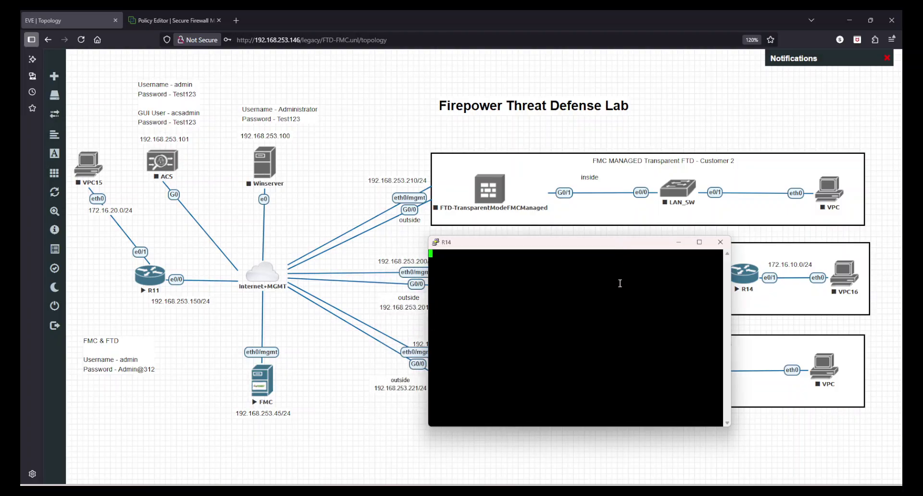
key("Return")
key("Return")
key("Return")
key("Return")
key("Return")
key("Return")
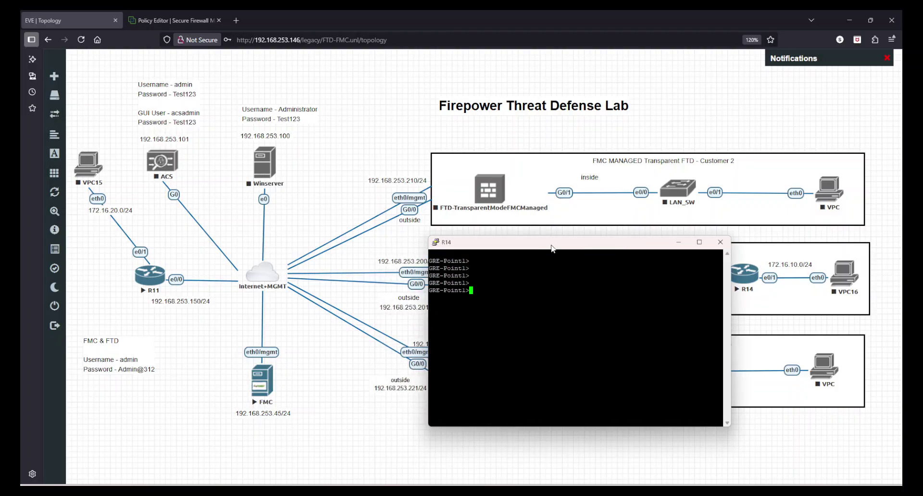
Step: Enlarge the text of the R14 console and enter privileged mode with the en command
right_click(552, 247, "ctrl")
left_click(588, 378)
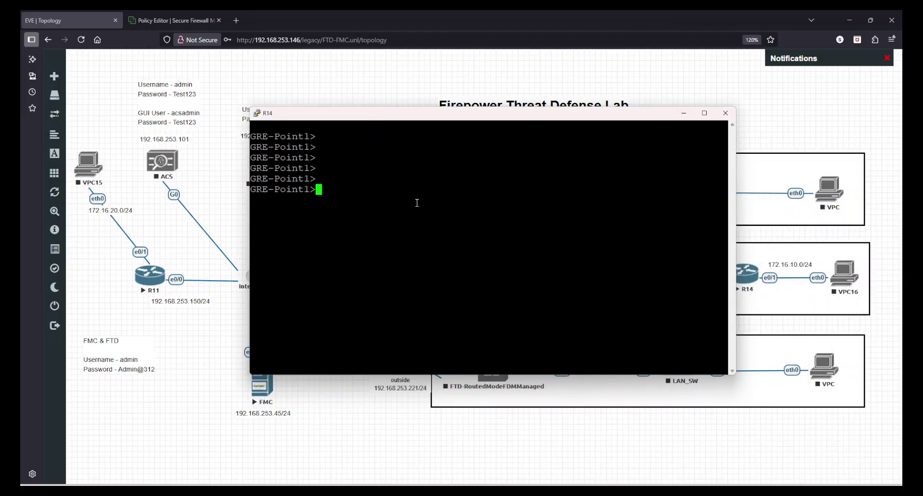
type("en")
key("Return")
key("Return")
key("Return")
key("Return")
key("Return")
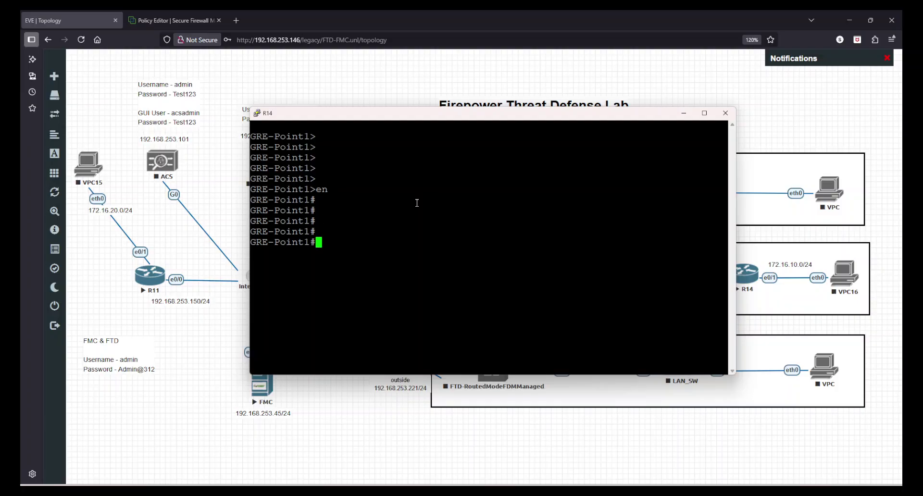
Step: Return to Firewall Management Center and place the R14 console so the RoutedFTD deployment status stays readable
left_click(171, 20)
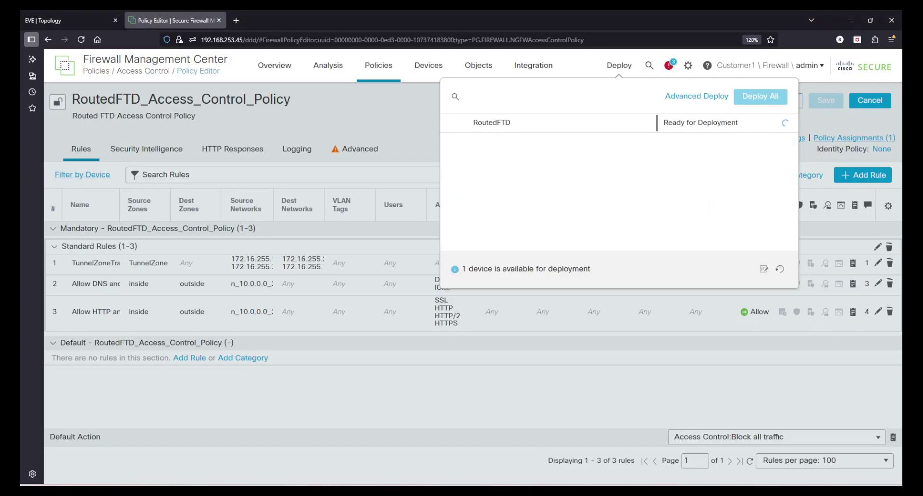
left_click(623, 466)
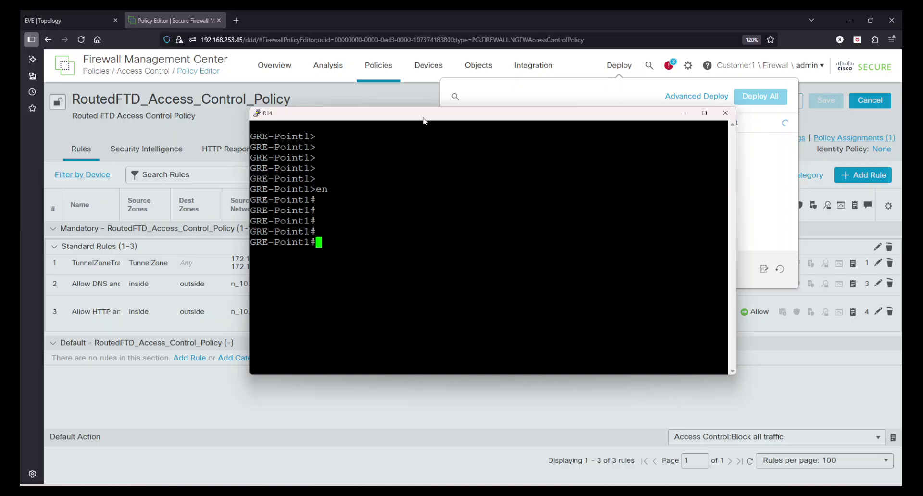
left_click_drag(423, 120, 550, 178)
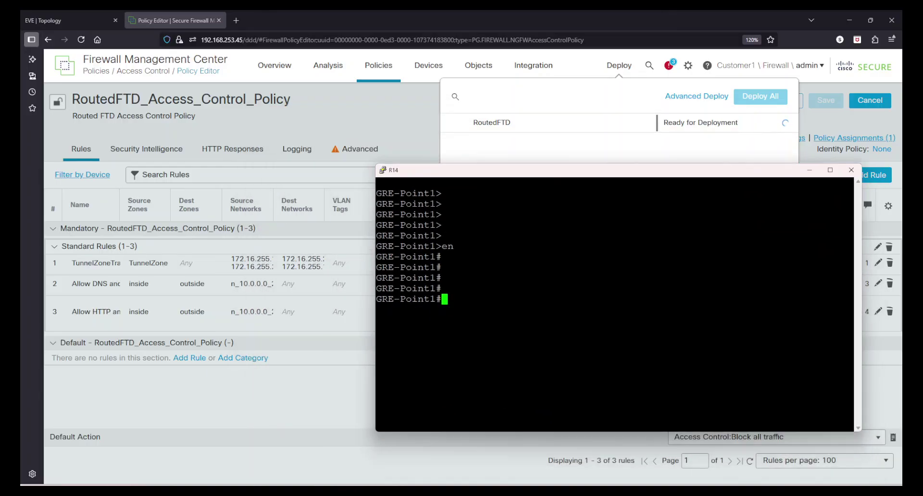
Step: Ping the remote tunnel address 172.16.255.2 from the R14 console
key("Return")
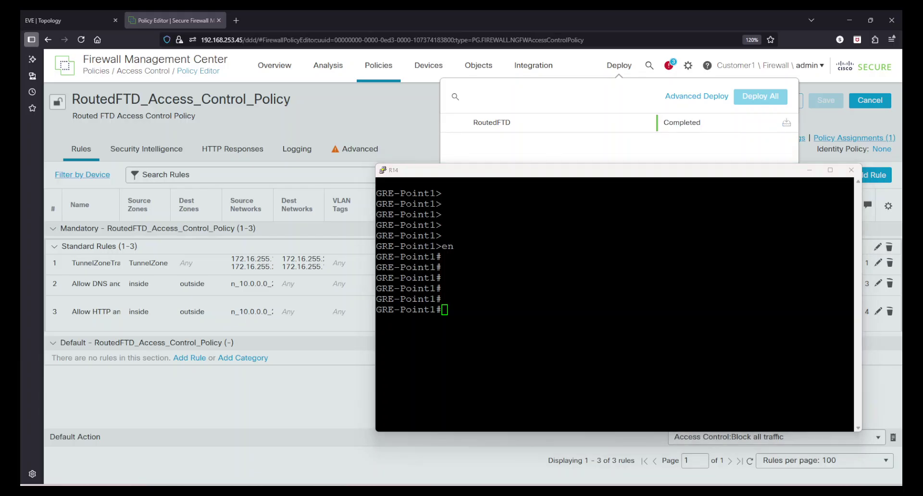
left_click(600, 349)
type("ping 17216")
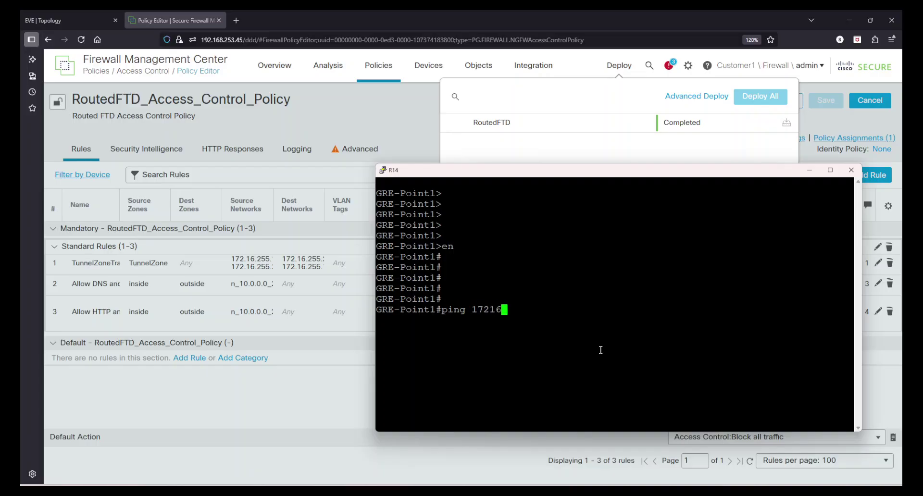
key("BackSpace")
key("BackSpace")
type(".16.255.2")
key("Return")
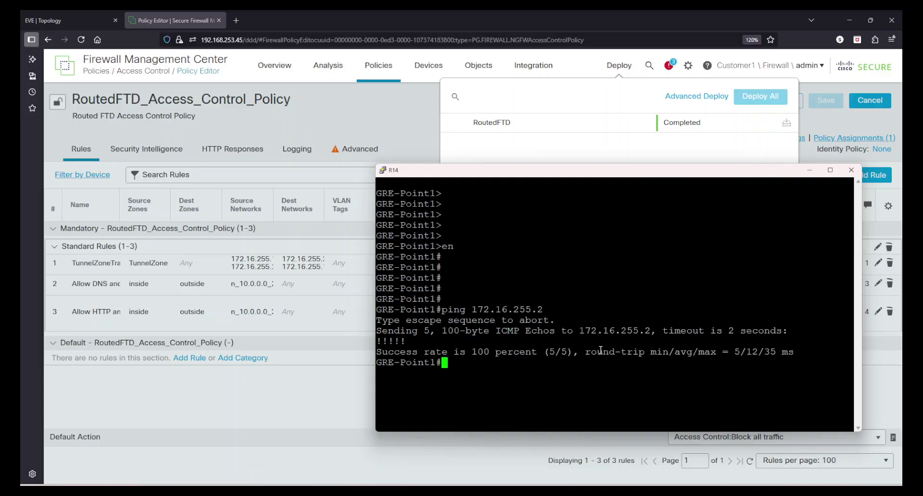
Step: List R14's interfaces with show ip int bri and check the Tunnel10 address
key("Return")
key("Return")
type("show ip")
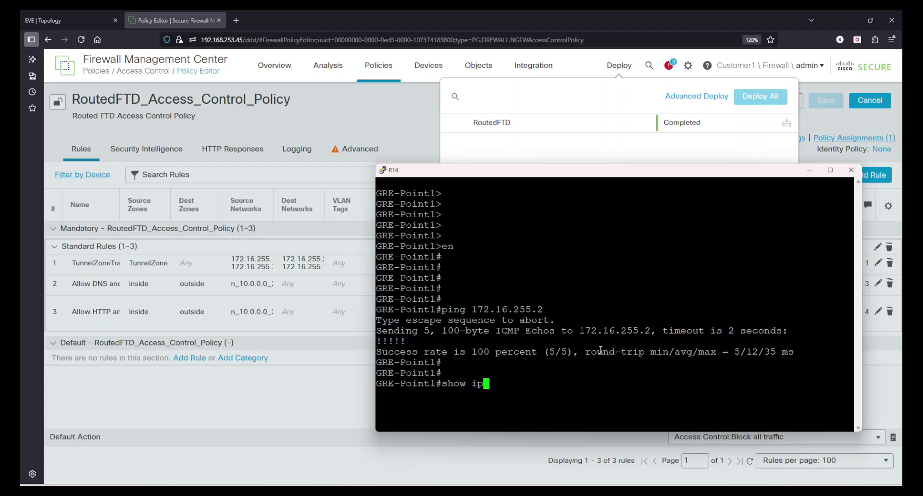
type(" int bri")
key("Return")
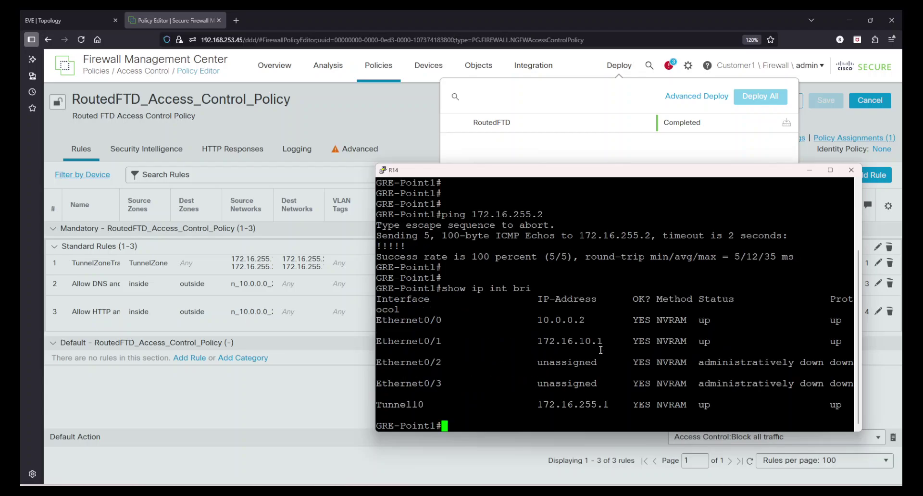
double_click(582, 404)
left_click(627, 364)
Step: Switch to the EVE topology, open router R11's console and enlarge its text
left_click(89, 21)
left_click(492, 182)
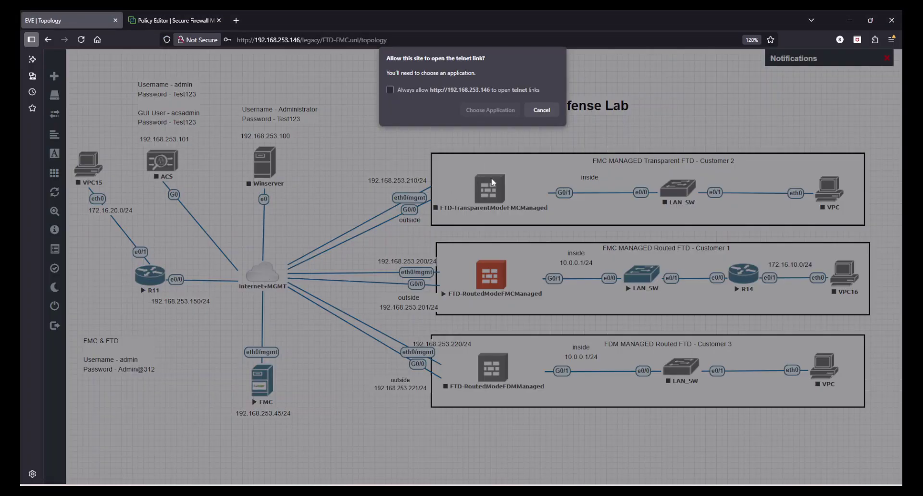
left_click(477, 114)
left_click(486, 188)
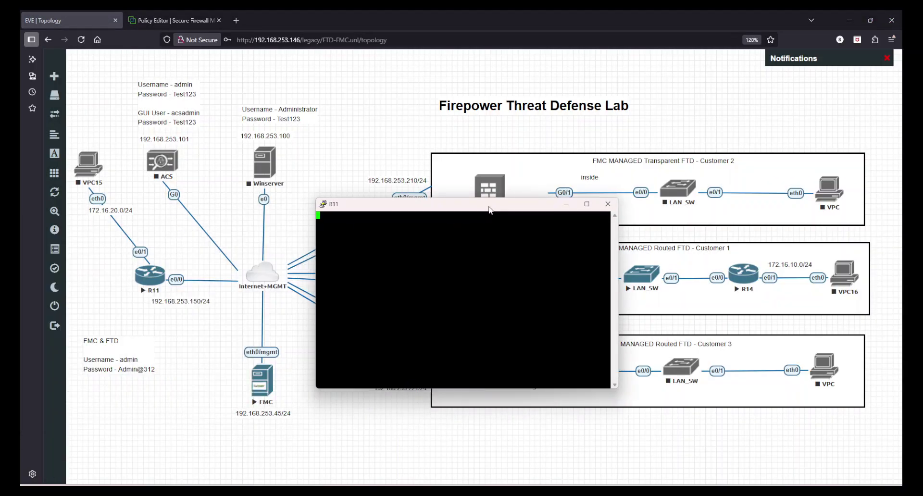
right_click(489, 208)
left_click(527, 340)
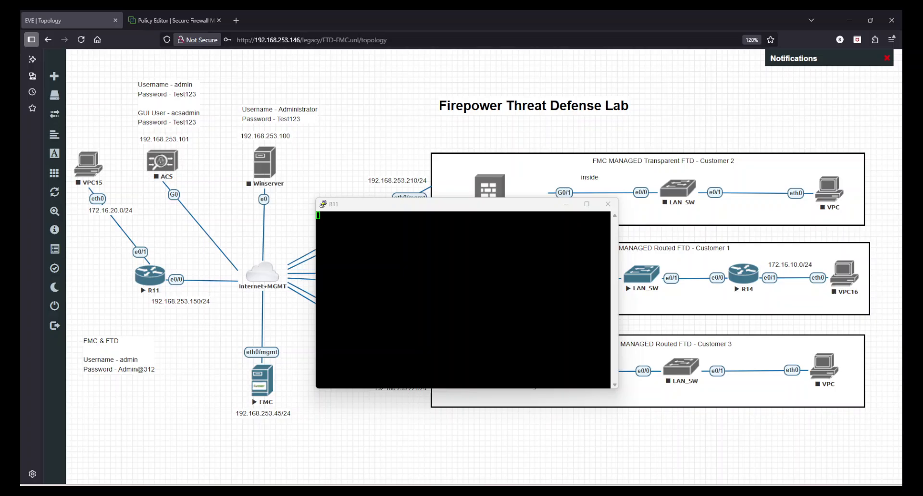
key("Return")
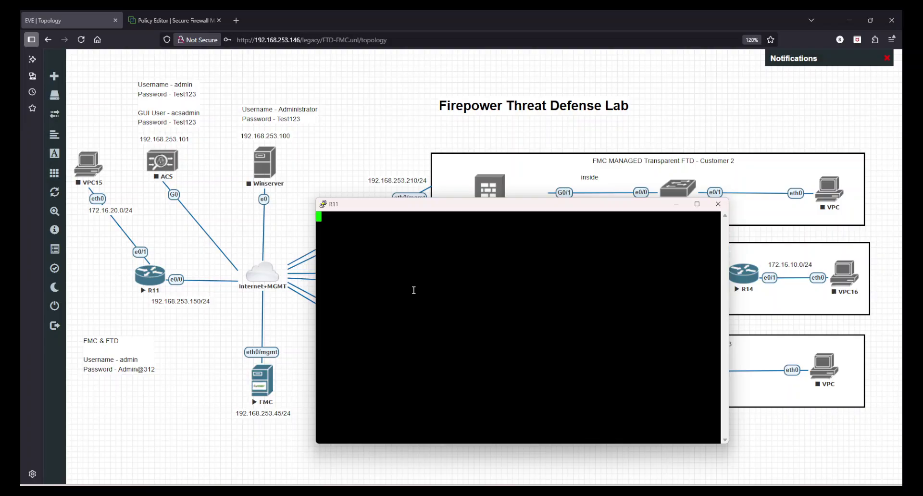
Step: Bring up the command prompt on R11 and enter privileged mode with the en command
key("Return")
key("Return")
key("Return")
key("Return")
key("Return")
key("Return")
key("Return")
key("Return")
key("Return")
type("en")
key("Return")
key("Return")
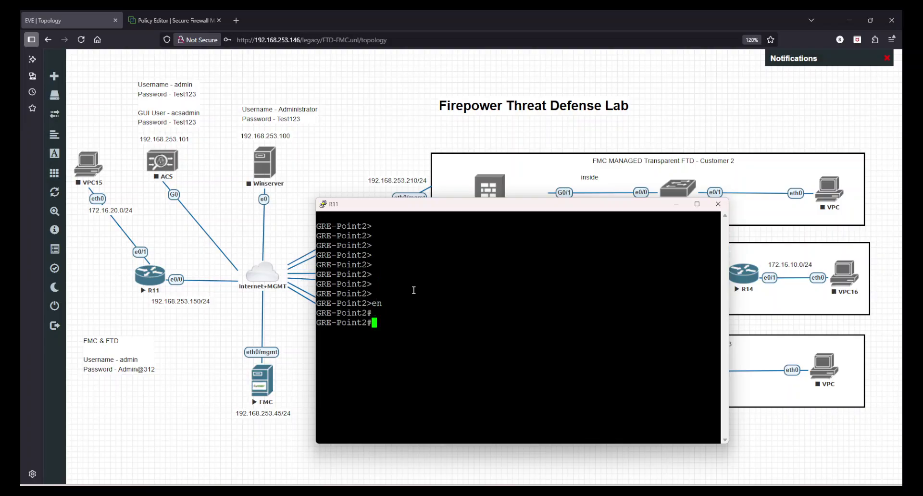
Step: Ping R14's tunnel address 172.16.255.1 from the R11 console
key("Return")
key("Return")
type("ping ")
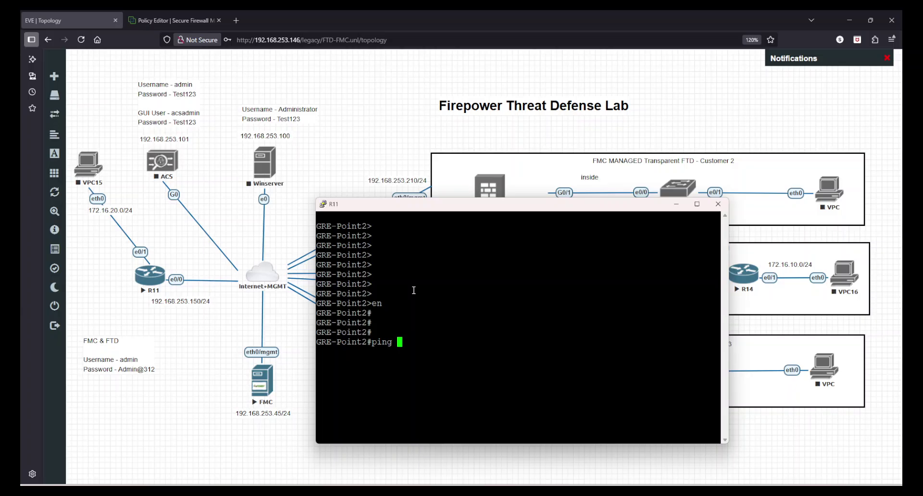
type("172.16.255.1")
key("Return")
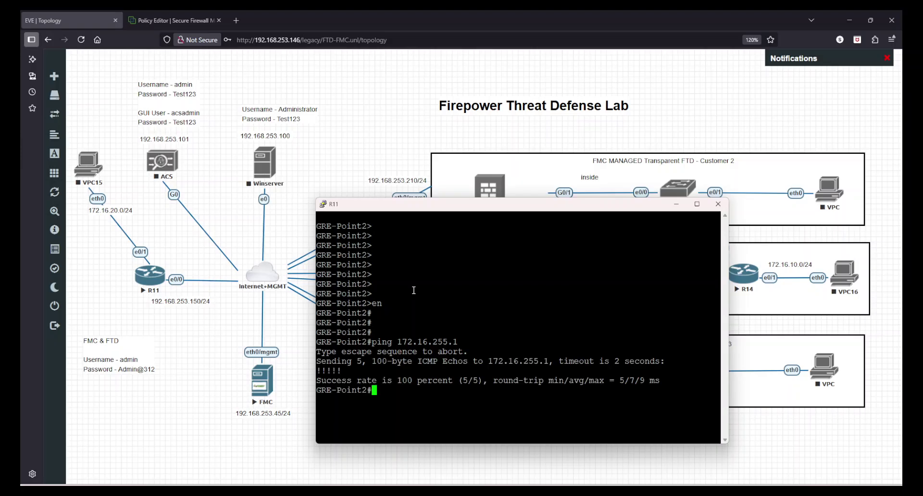
Step: List R11's interfaces with show ip int bri and check the Tunnel10 entry
type("shw ip int bri")
key("Return")
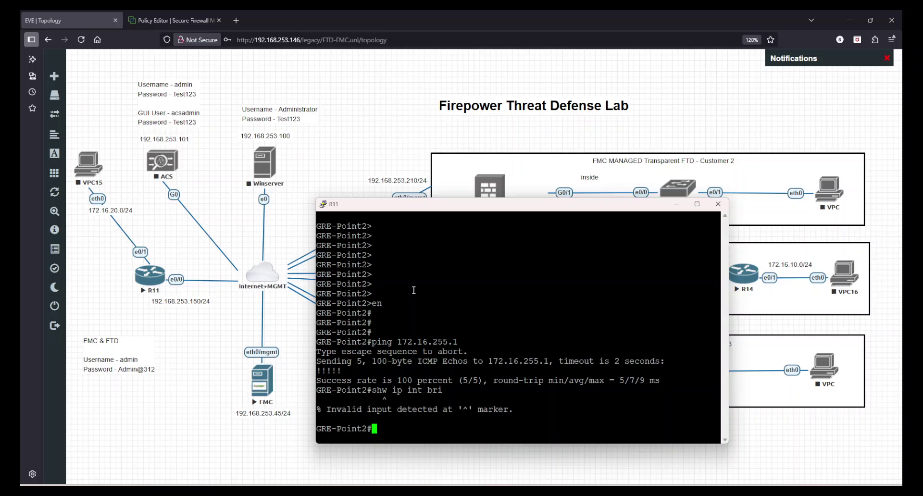
key("Up")
key("Left")
key("Left")
key("Left")
key("Left")
key("Left")
key("Left")
key("Left")
key("Left")
key("Left")
key("Left")
key("Left")
key("Left")
type("o")
key("Return")
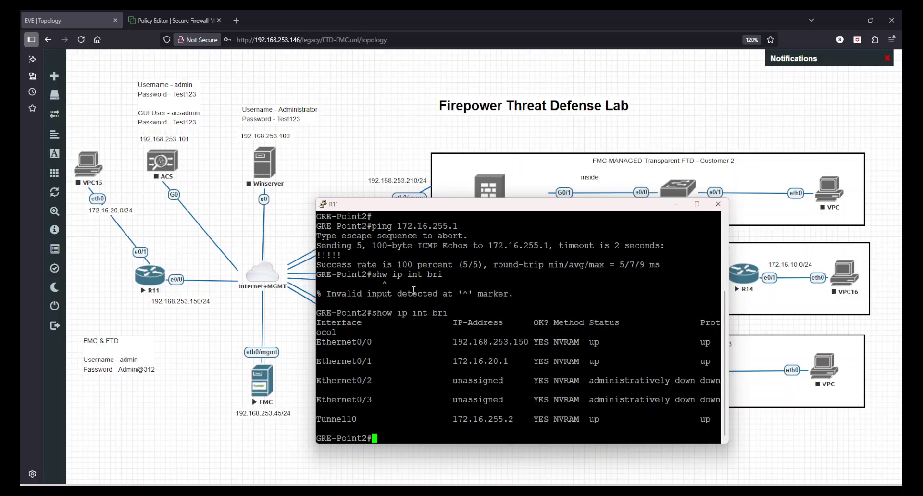
left_click_drag(473, 332, 565, 419)
double_click(566, 419)
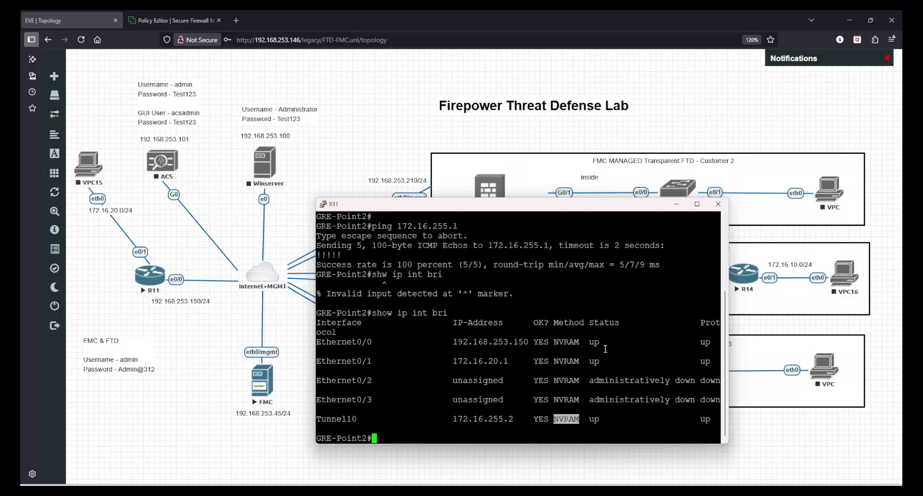
Step: Close the R11 and R14 console windows
left_click(717, 204)
left_click(477, 284)
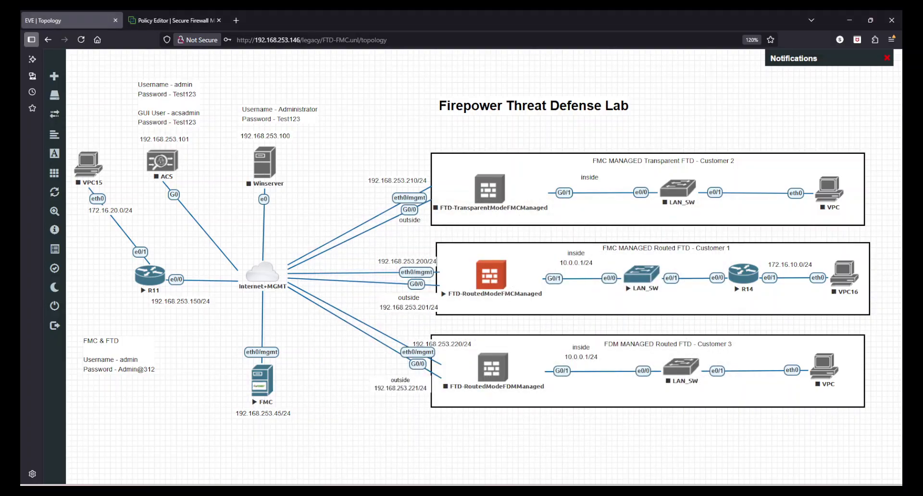
key("alt+Tab")
left_click(850, 169)
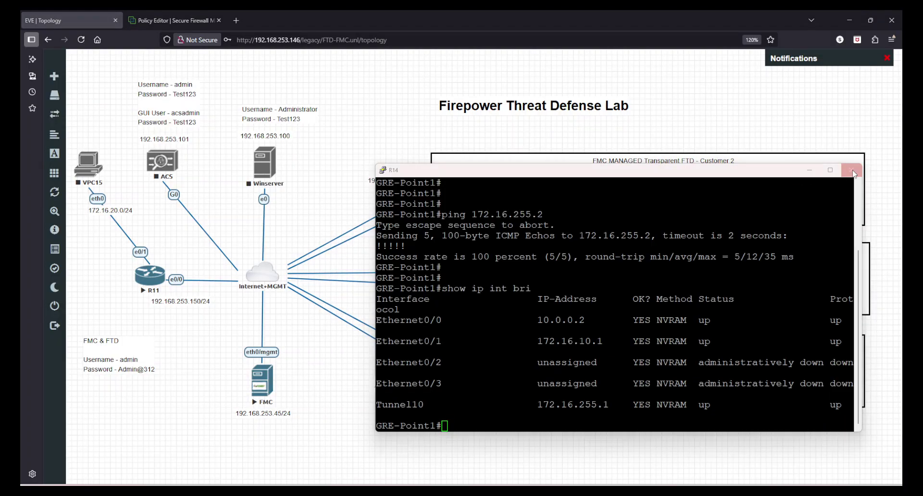
left_click(477, 285)
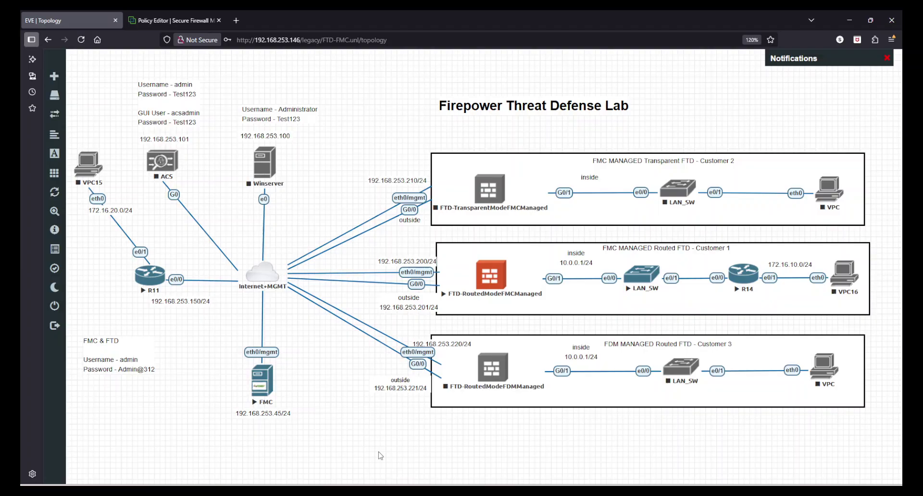
Step: Return to Firewall Management Center and view the Unified Events list
left_click(200, 19)
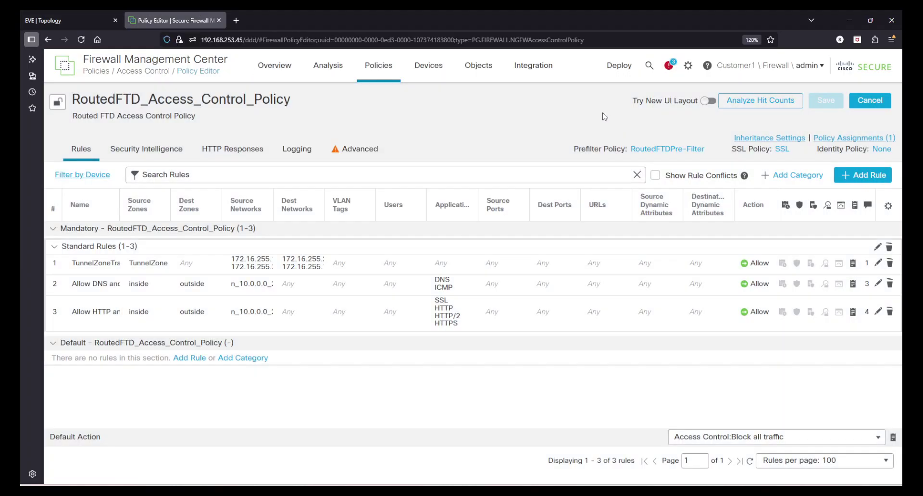
mouse_move(327, 74)
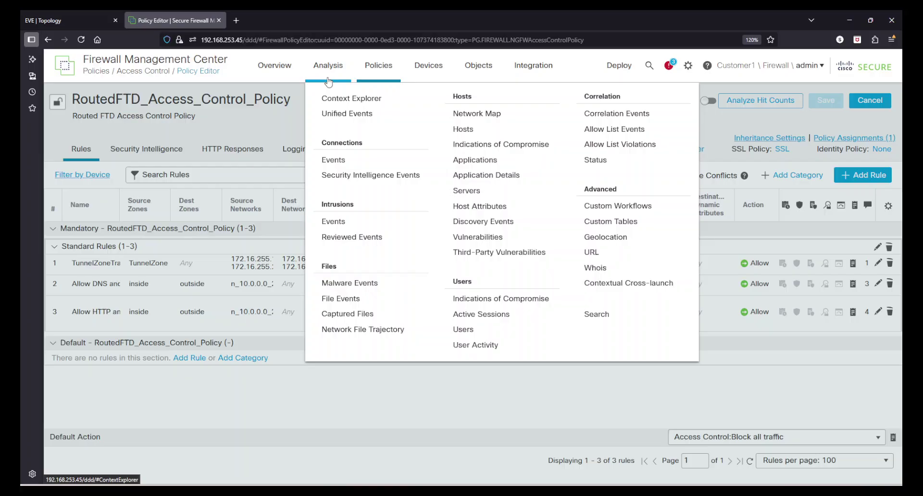
left_click(347, 114)
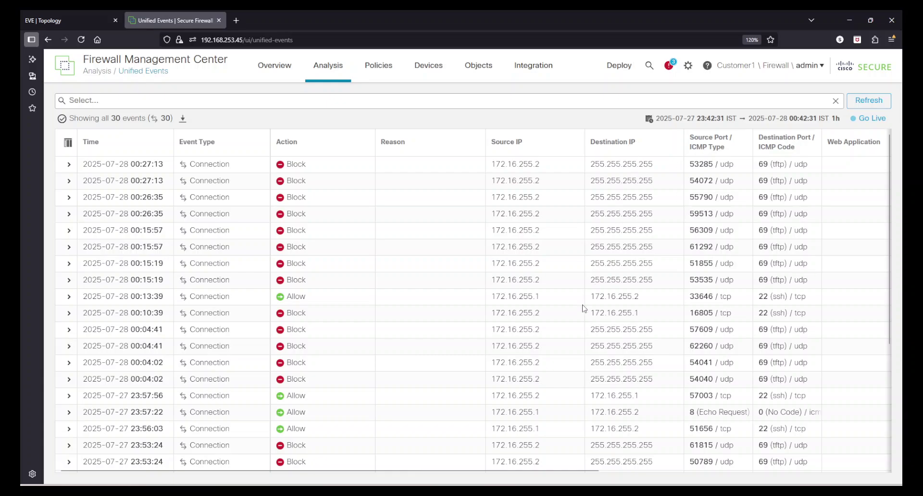
left_click(328, 65)
left_click(348, 160)
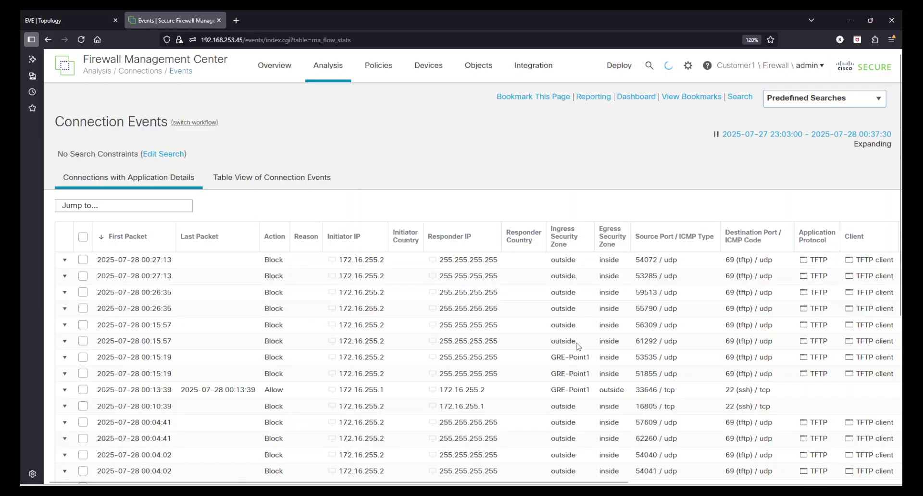
left_click(796, 136)
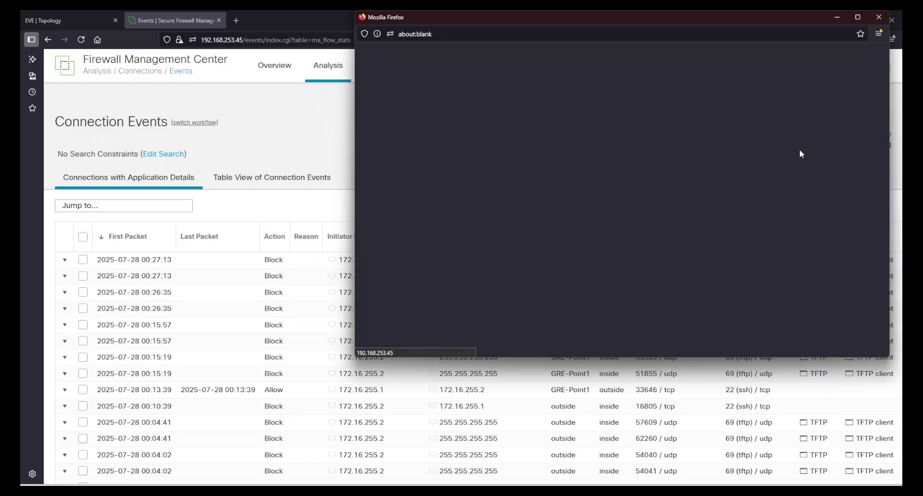
left_click_drag(578, 16, 446, 109)
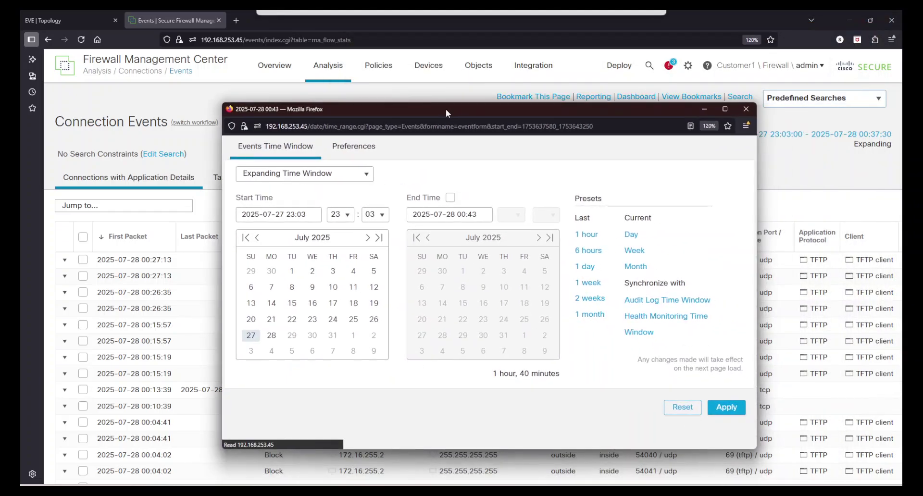
left_click(450, 197)
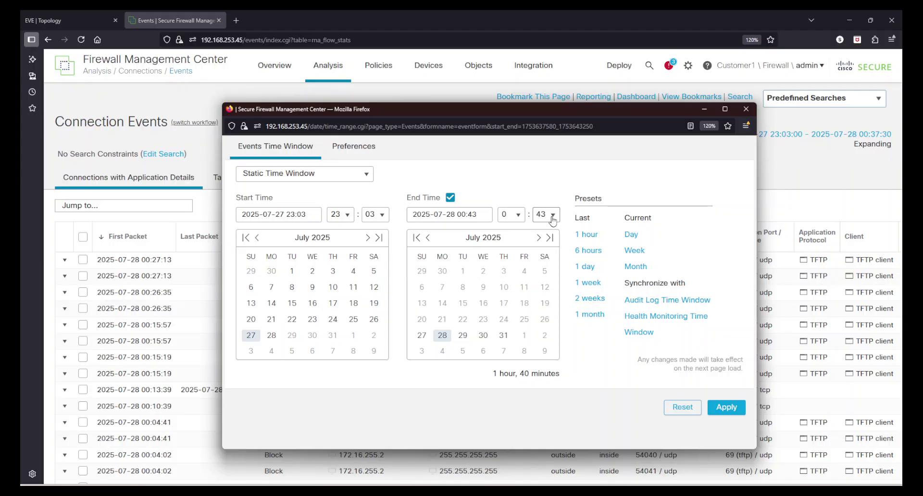
left_click(728, 409)
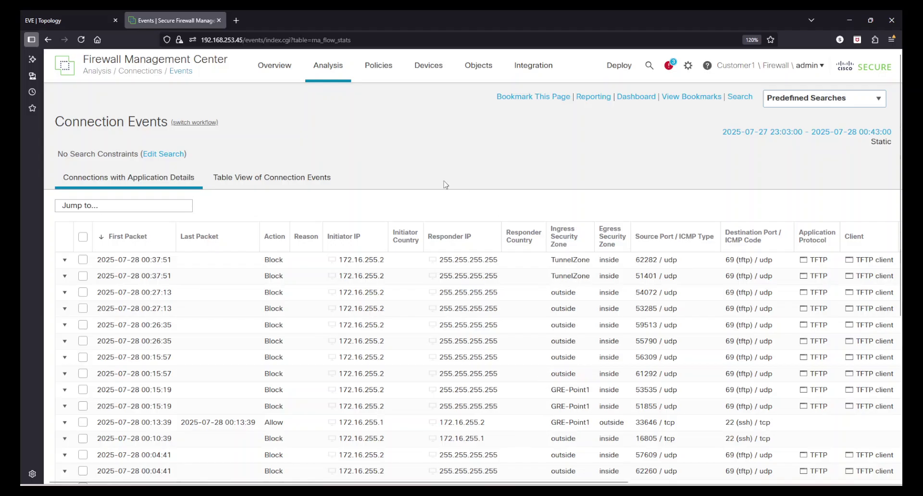
Step: Reopen Unified Events to review the latest SSH connections, checking the EVE topology for reference
mouse_move(327, 68)
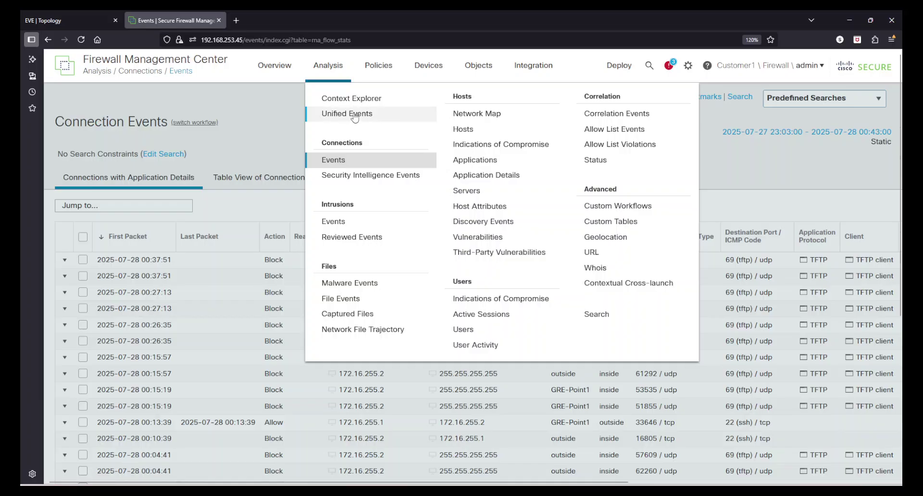
left_click(353, 126)
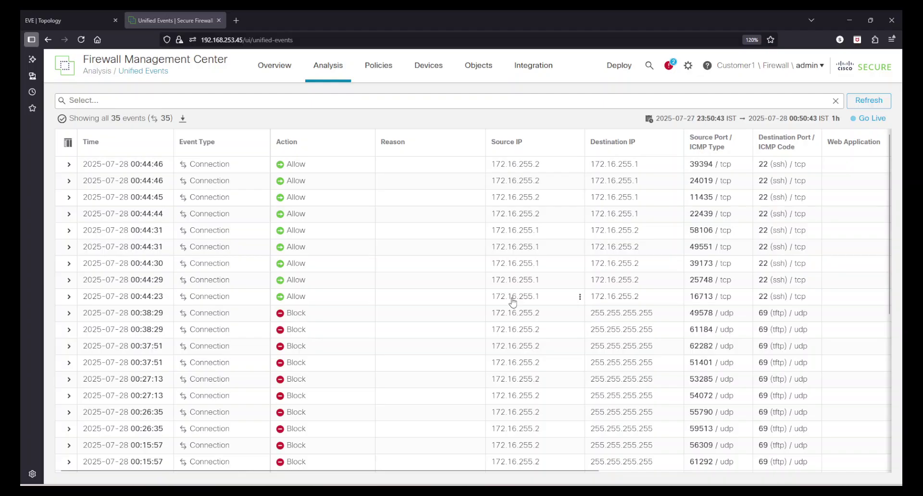
left_click(58, 20)
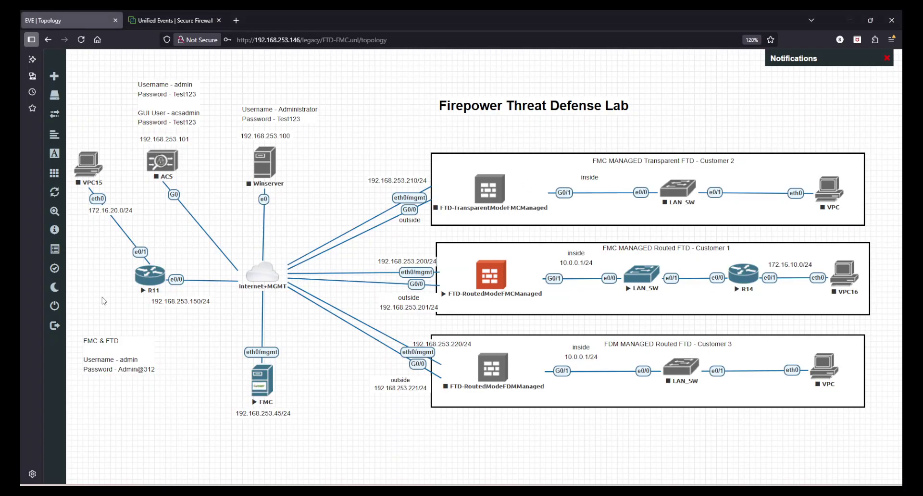
left_click(147, 19)
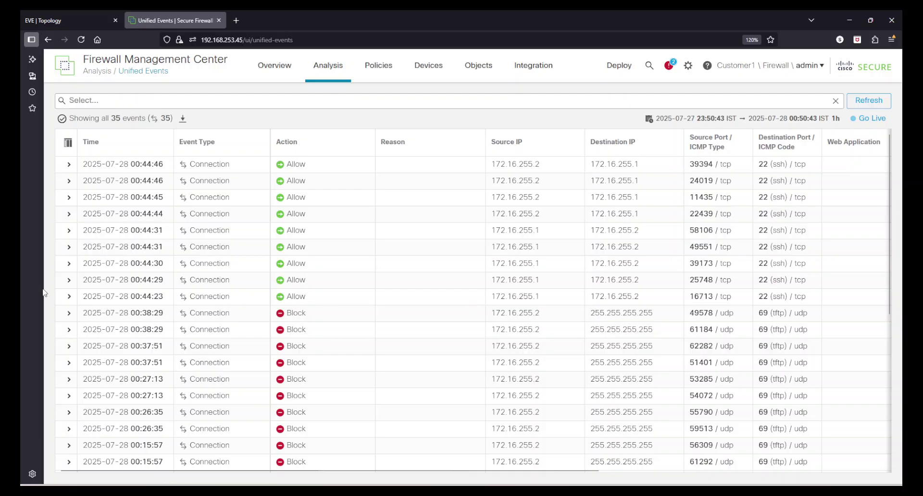
Step: Expand the 00:44:23 SSH event from 172.16.255.1 to 172.16.255.2 and examine its ingress security zone
left_click(69, 296)
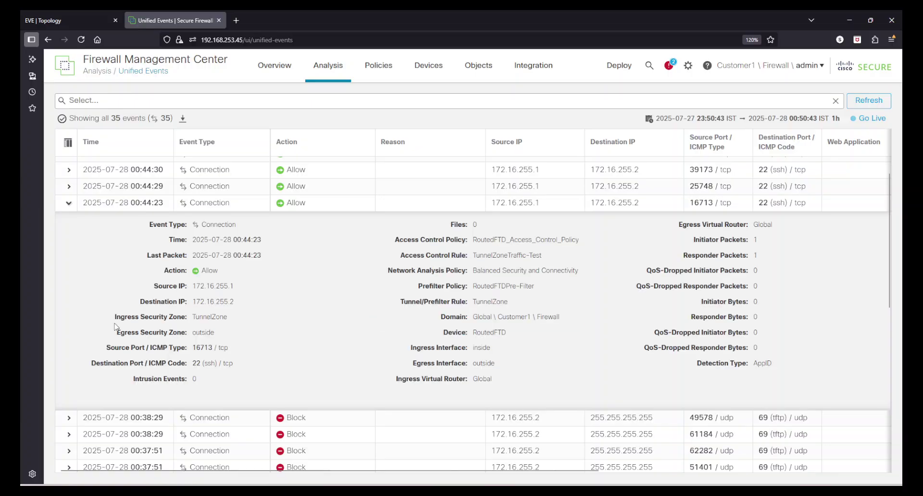
left_click_drag(114, 317, 169, 318)
left_click(229, 331)
left_click_drag(235, 319, 194, 317)
left_click(287, 342)
Step: Expand the 00:44:44 SSH event from 172.16.255.2 to 172.16.255.1 and check its ingress security zone and ingress interface
scroll(290, 337, "up", 3)
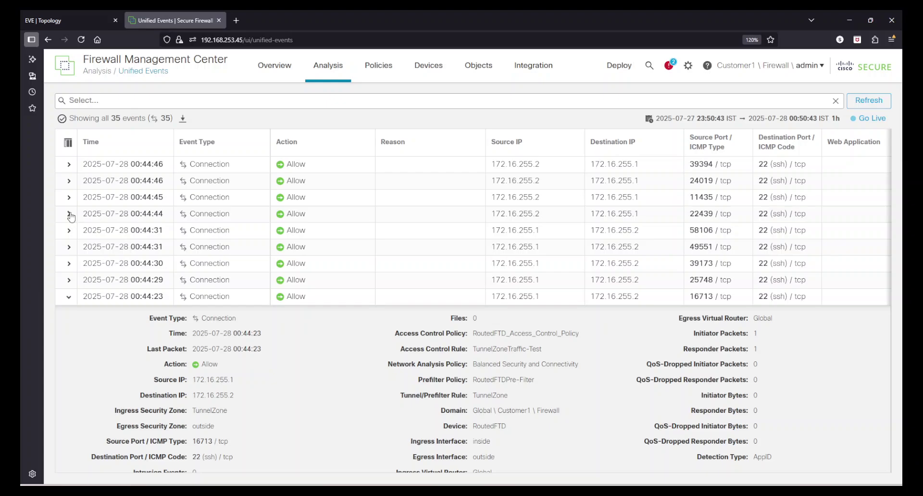
left_click(69, 214)
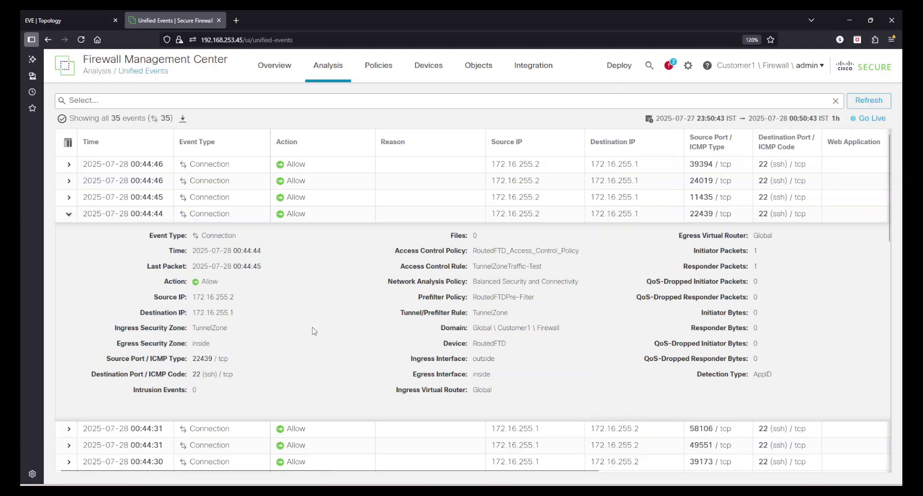
left_click_drag(193, 329, 234, 333)
left_click_drag(496, 360, 388, 365)
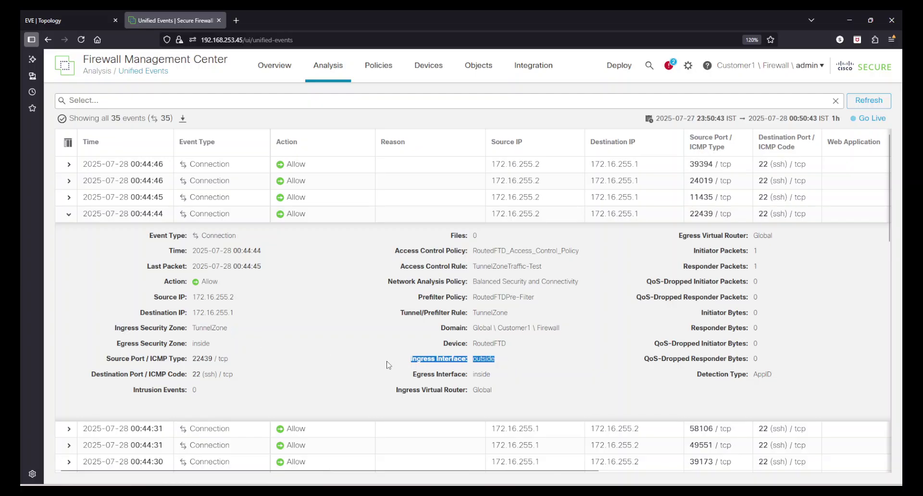
left_click(526, 371)
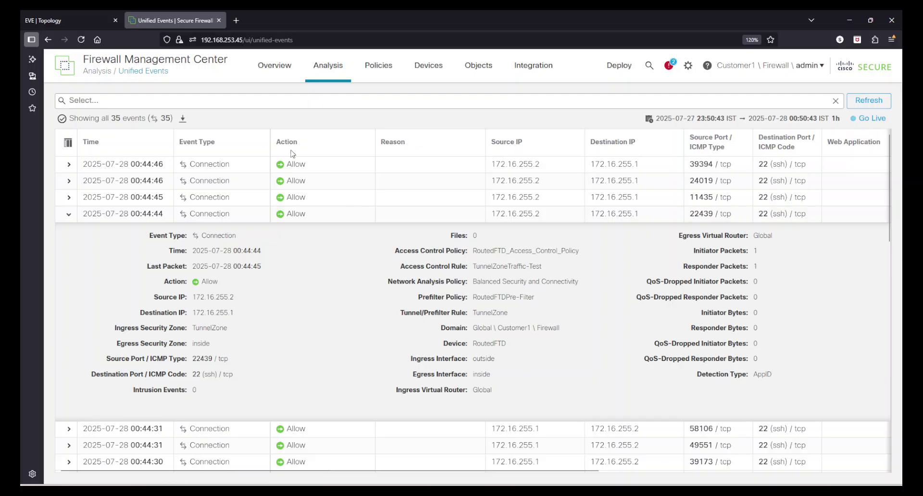